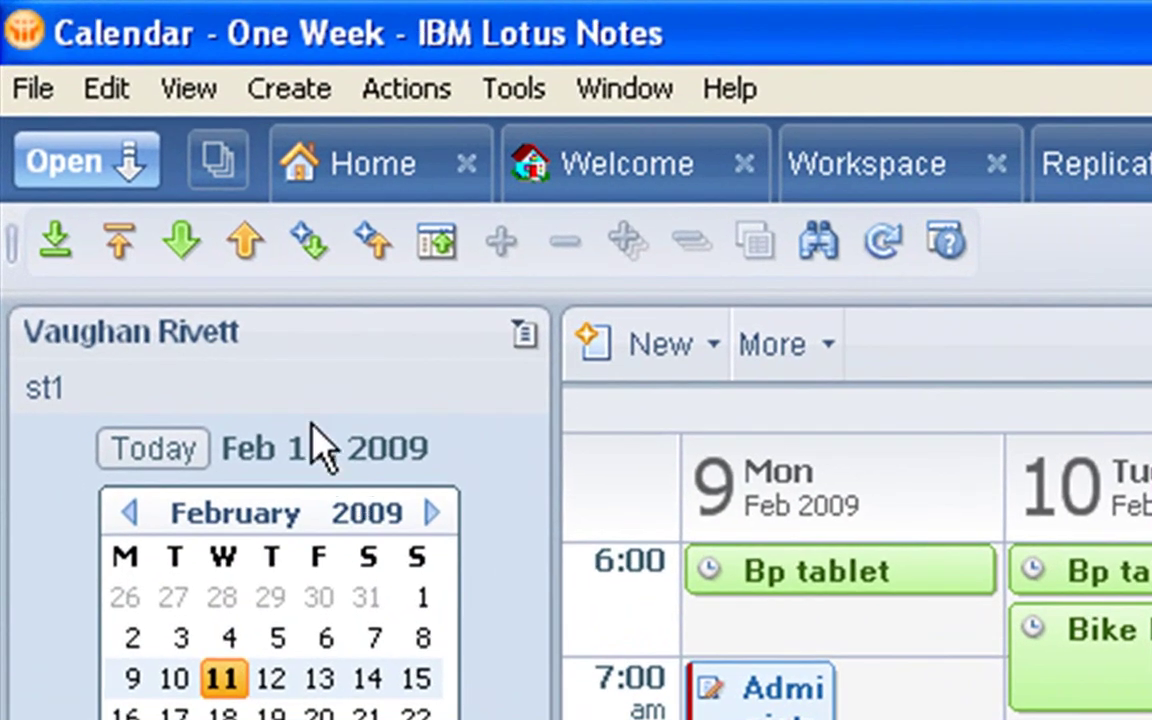
# Step: Start a new application on server sametime/iKIS
pyautogui.click(50, 88)
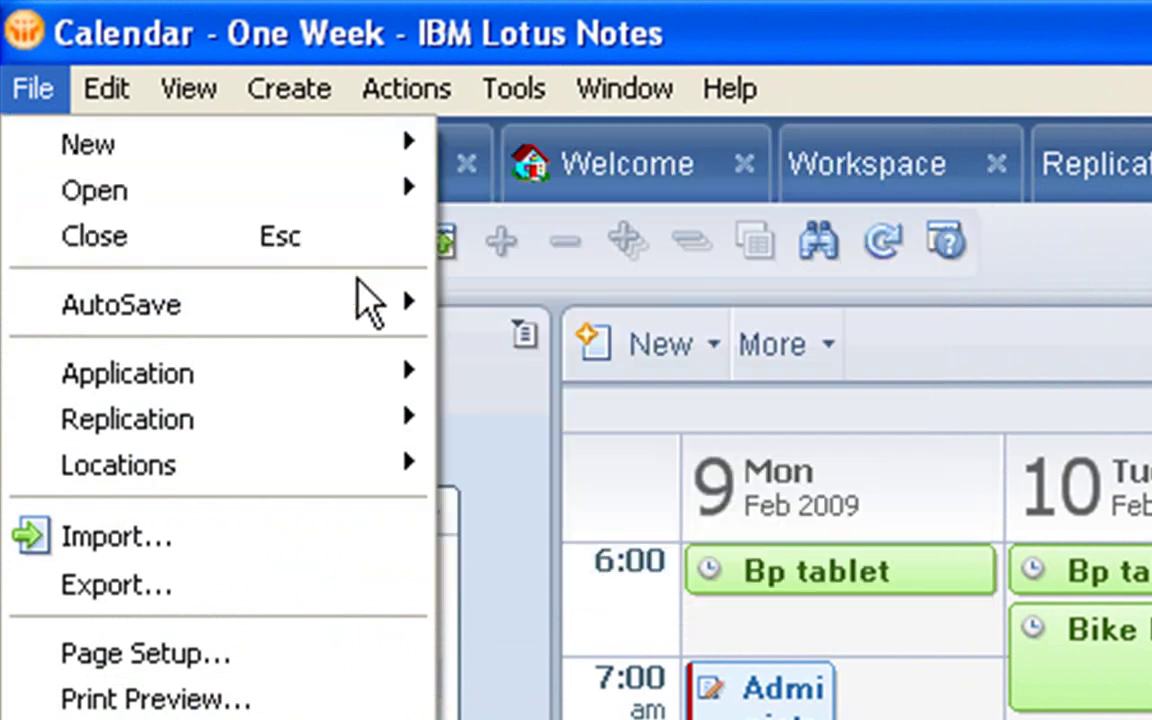
pyautogui.moveTo(128, 373)
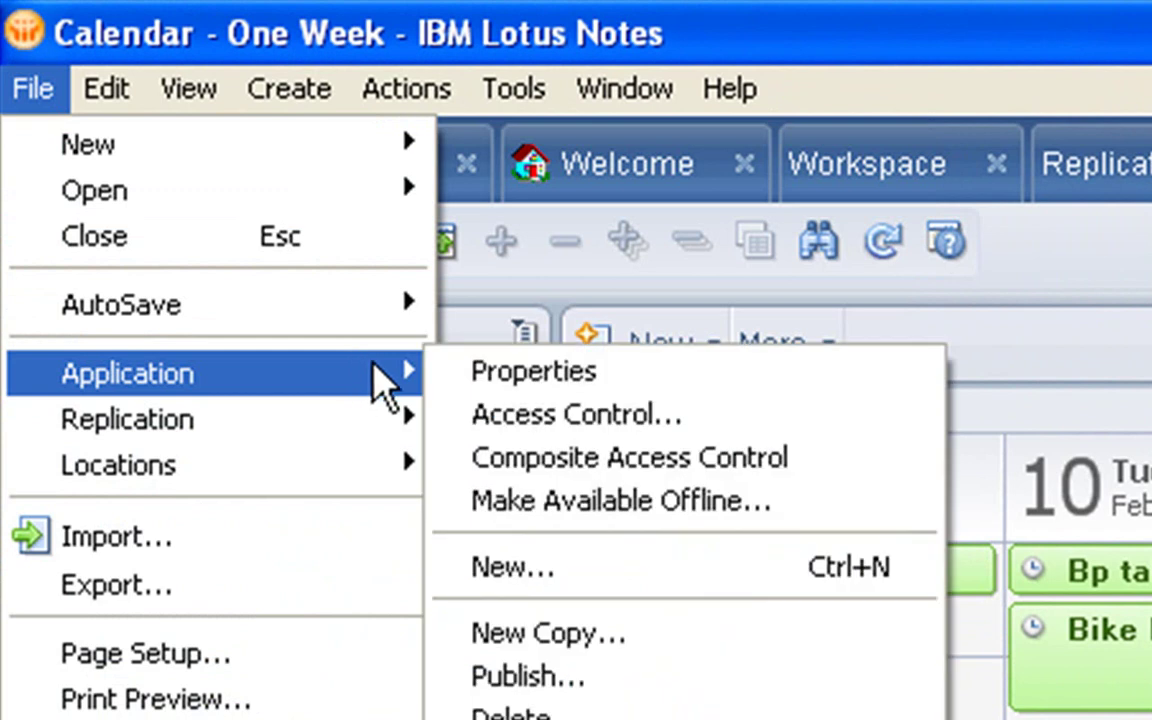
pyautogui.click(555, 567)
pyautogui.click(686, 567)
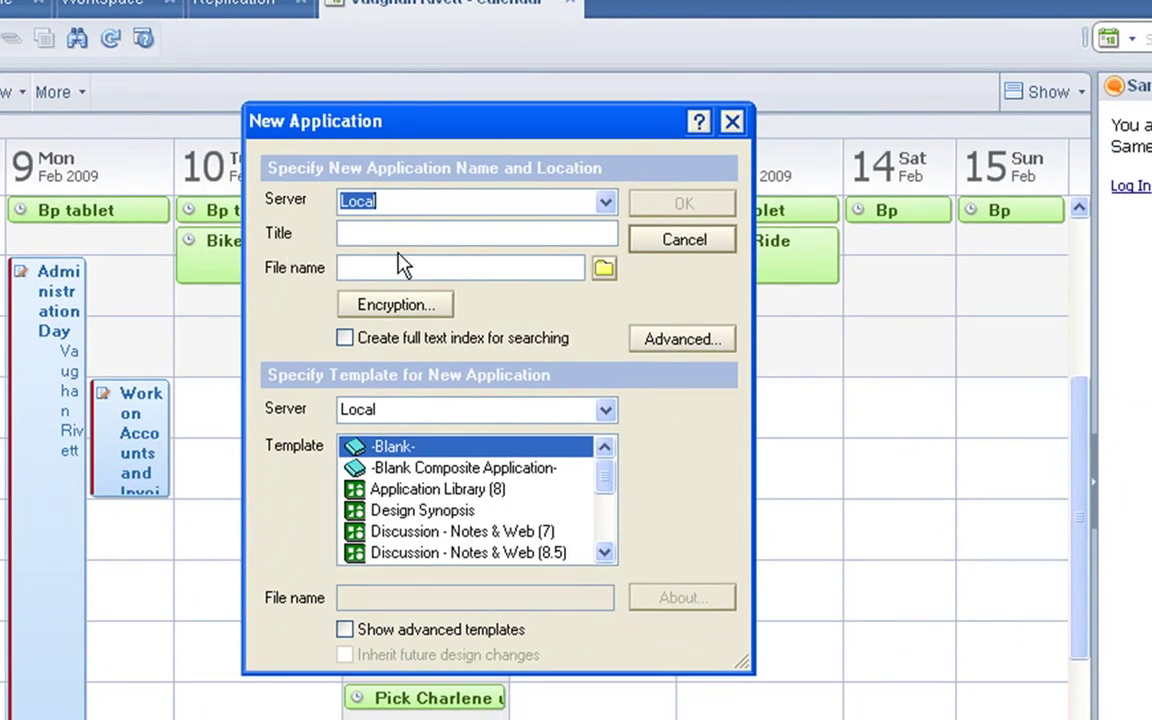
pyautogui.write('st')
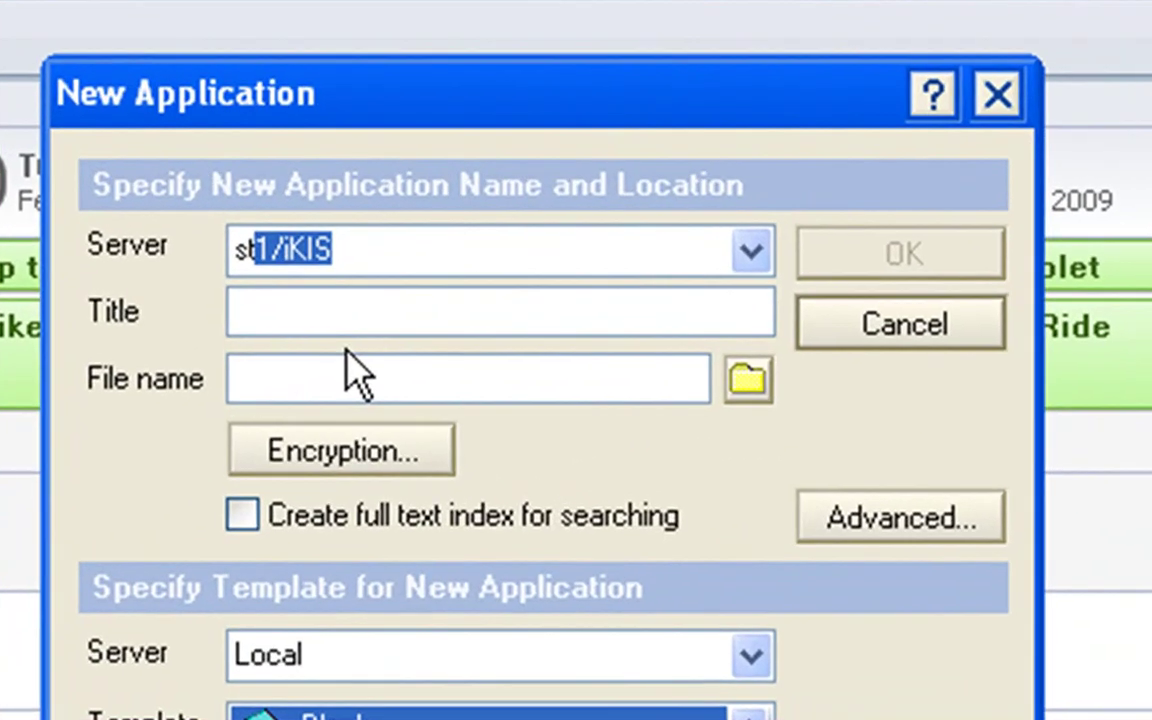
pyautogui.press('BackSpace')
pyautogui.press('BackSpace')
pyautogui.write('amet')
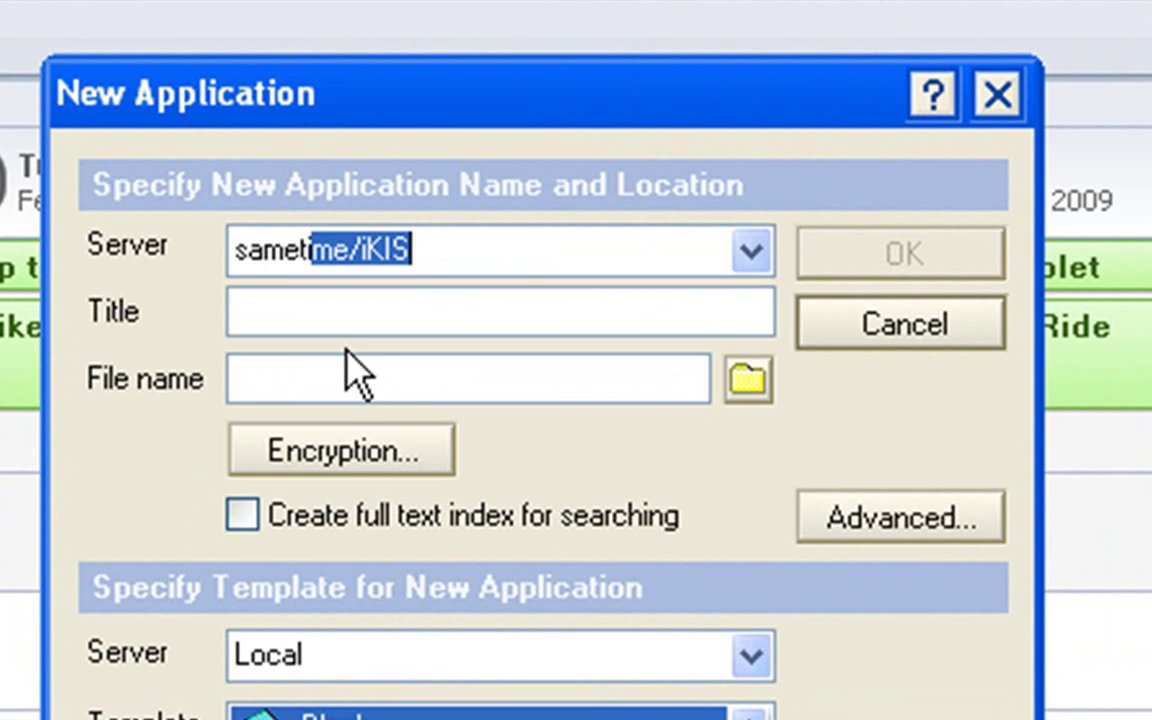
pyautogui.write('ime')
# Step: Title the application 'Team Calendar' with file name Calendars\TeamCal.nsf
pyautogui.click(319, 322)
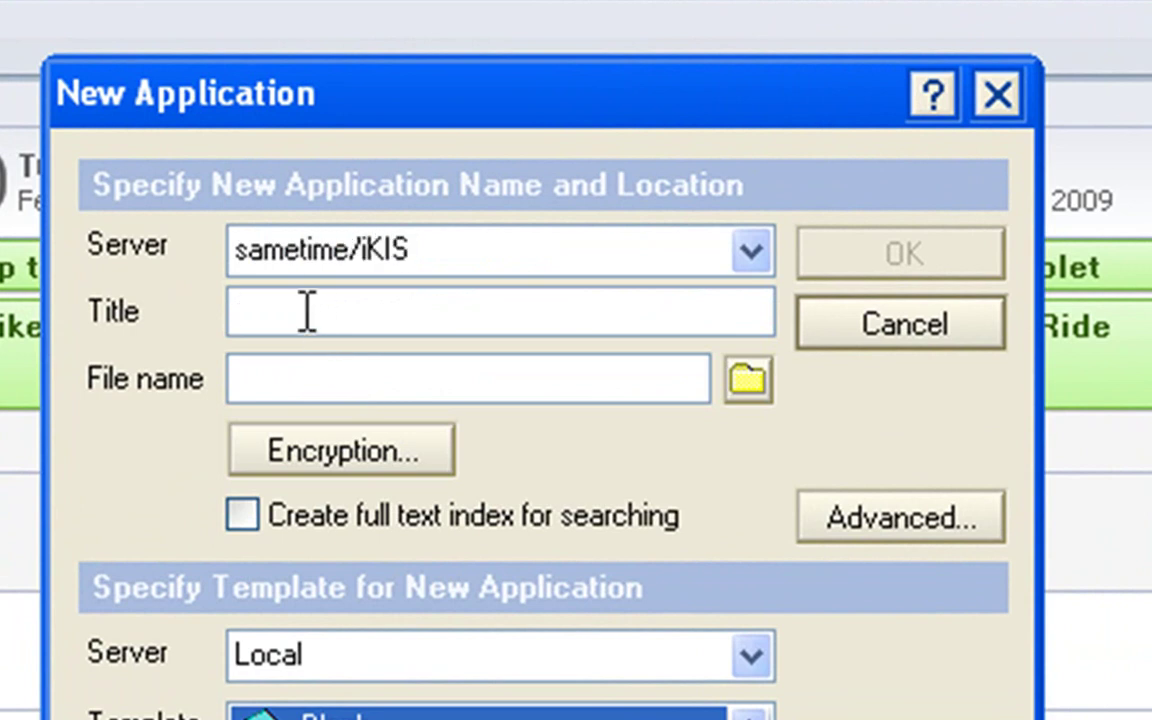
pyautogui.write('Team')
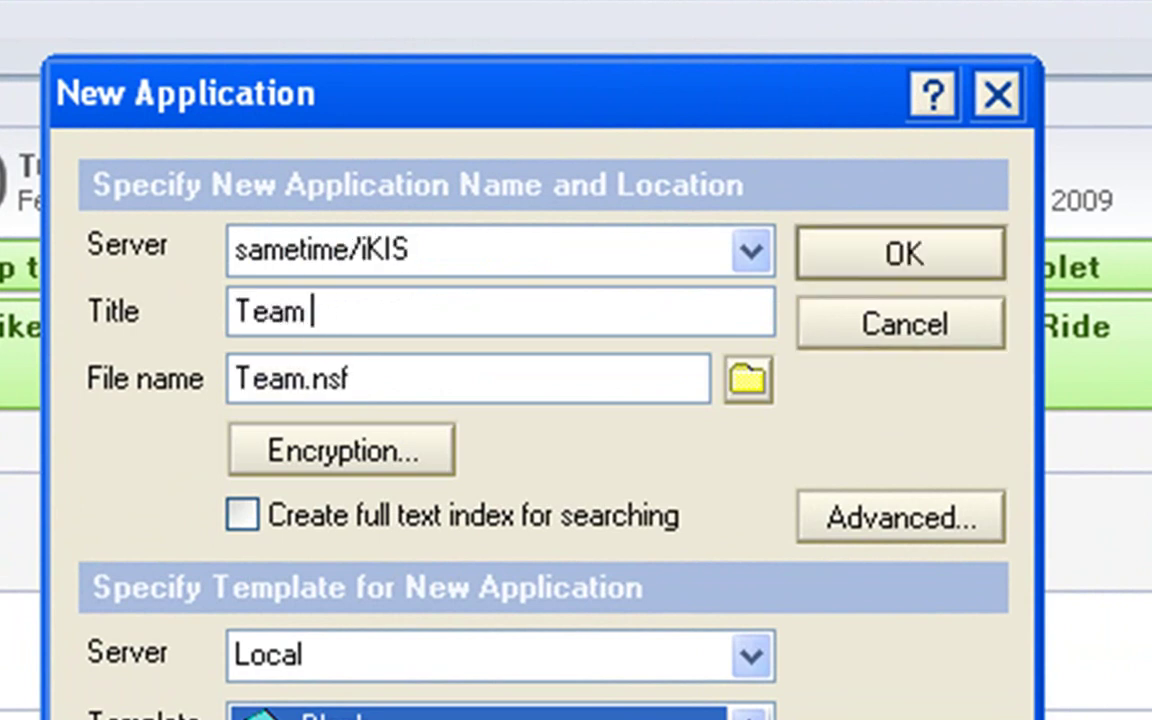
pyautogui.write(' Cal')
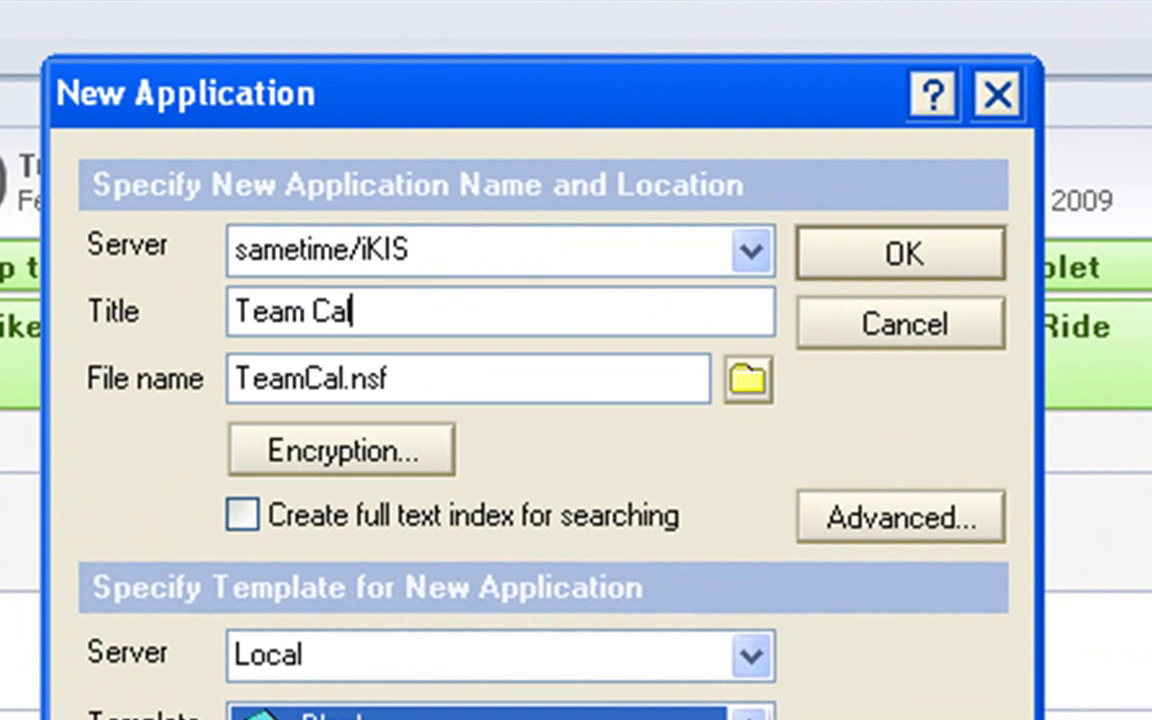
pyautogui.write('e')
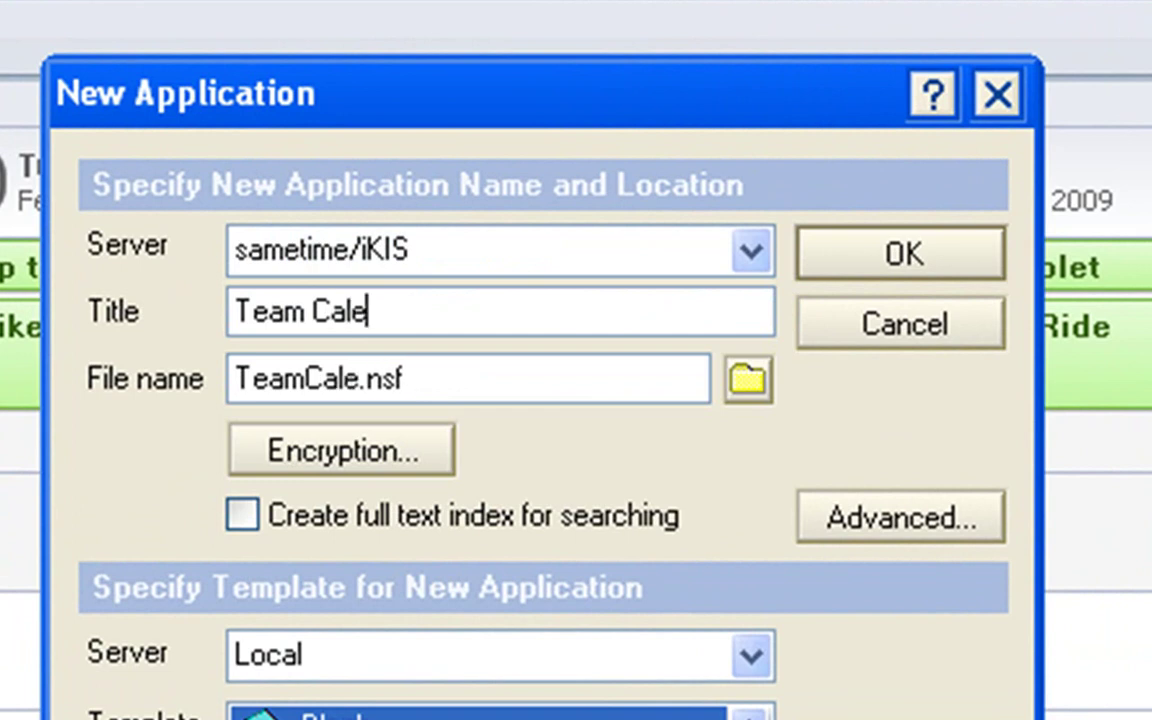
pyautogui.write('ndar')
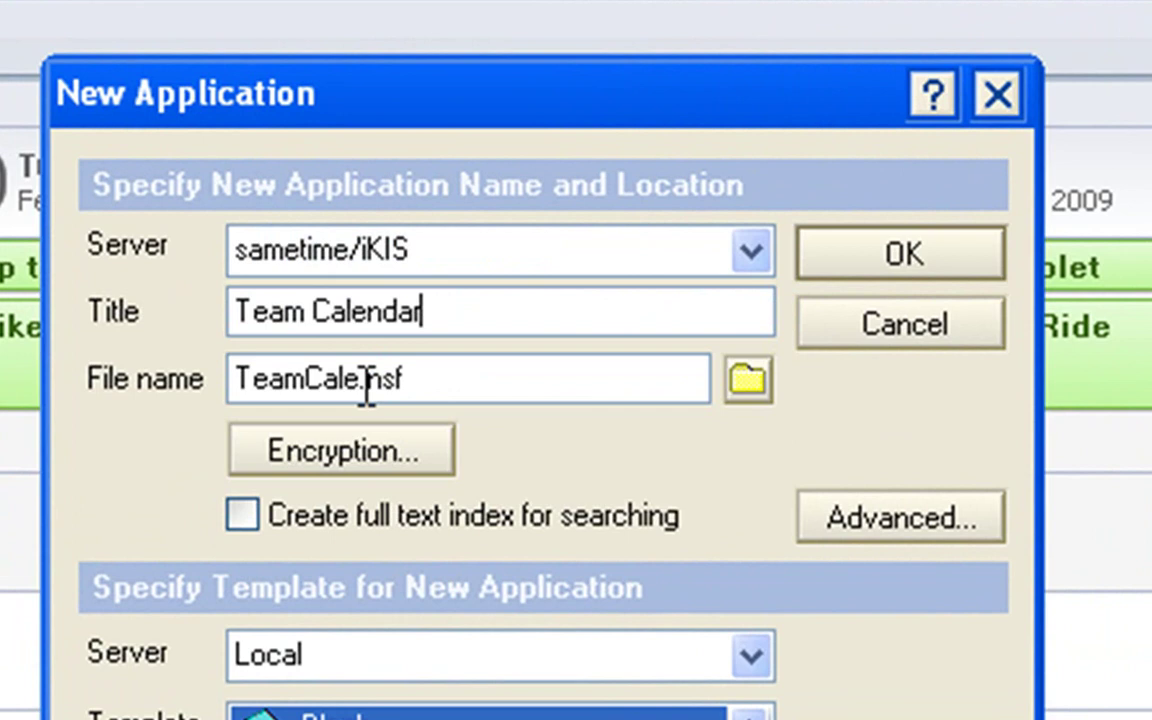
pyautogui.press('BackSpace')
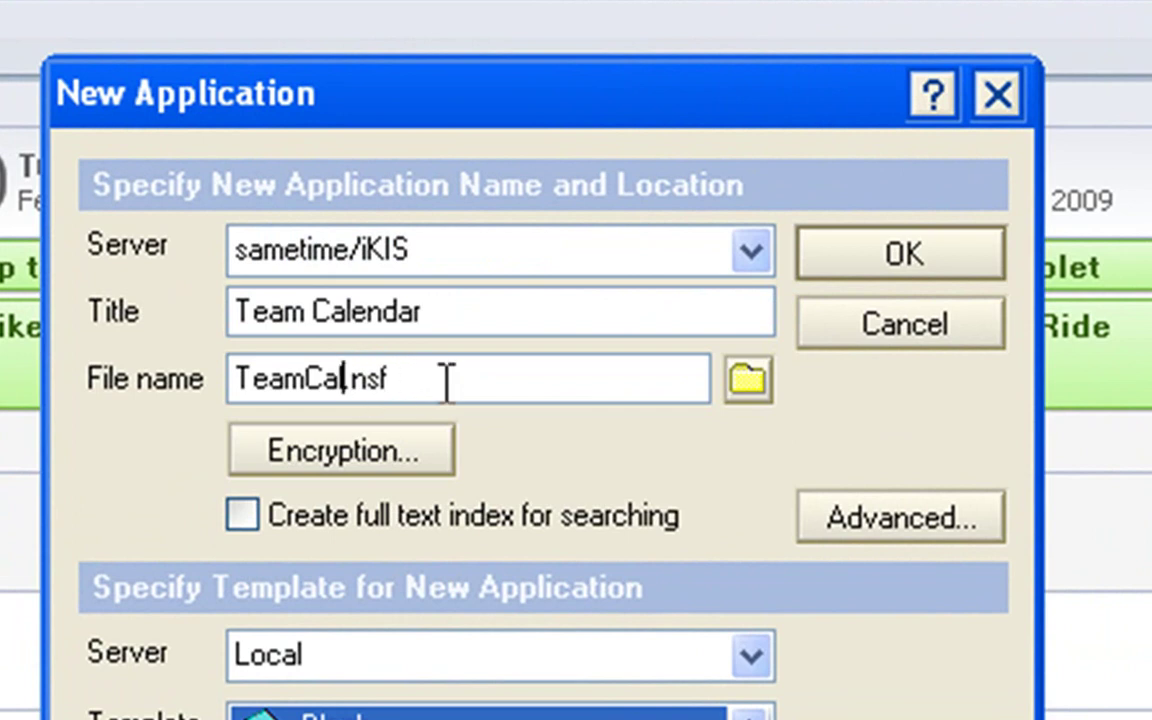
pyautogui.click(236, 379)
pyautogui.write('C')
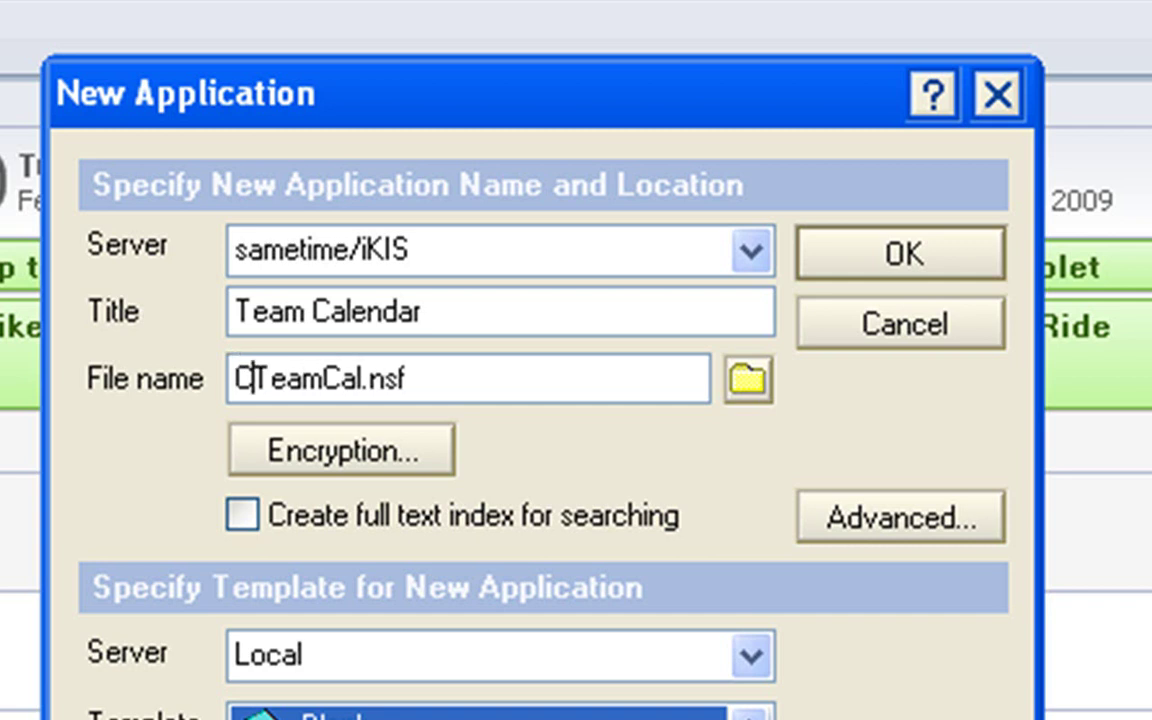
pyautogui.write('a')
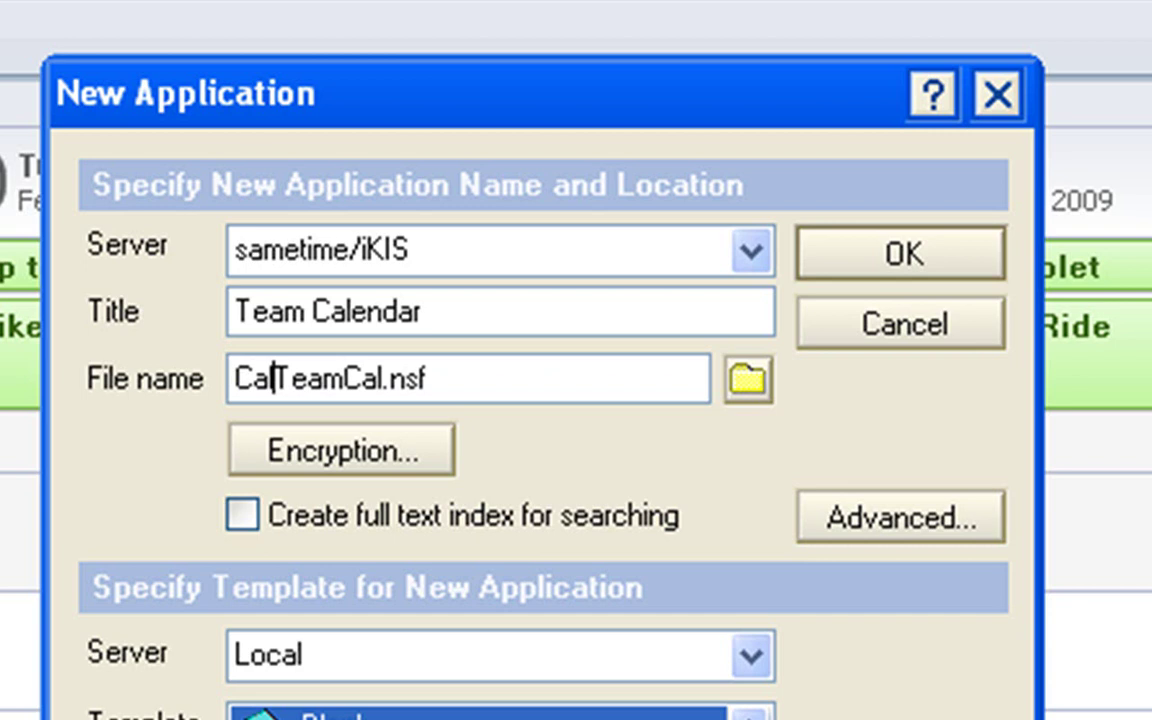
pyautogui.write('endars')
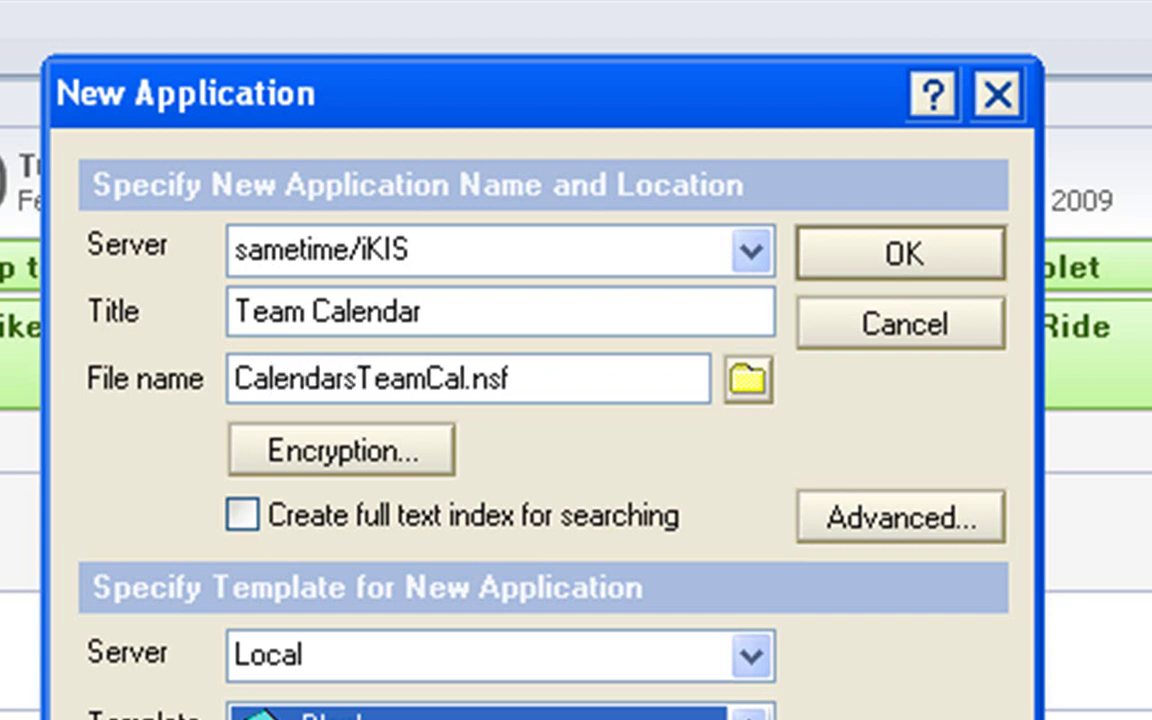
pyautogui.write('\\')
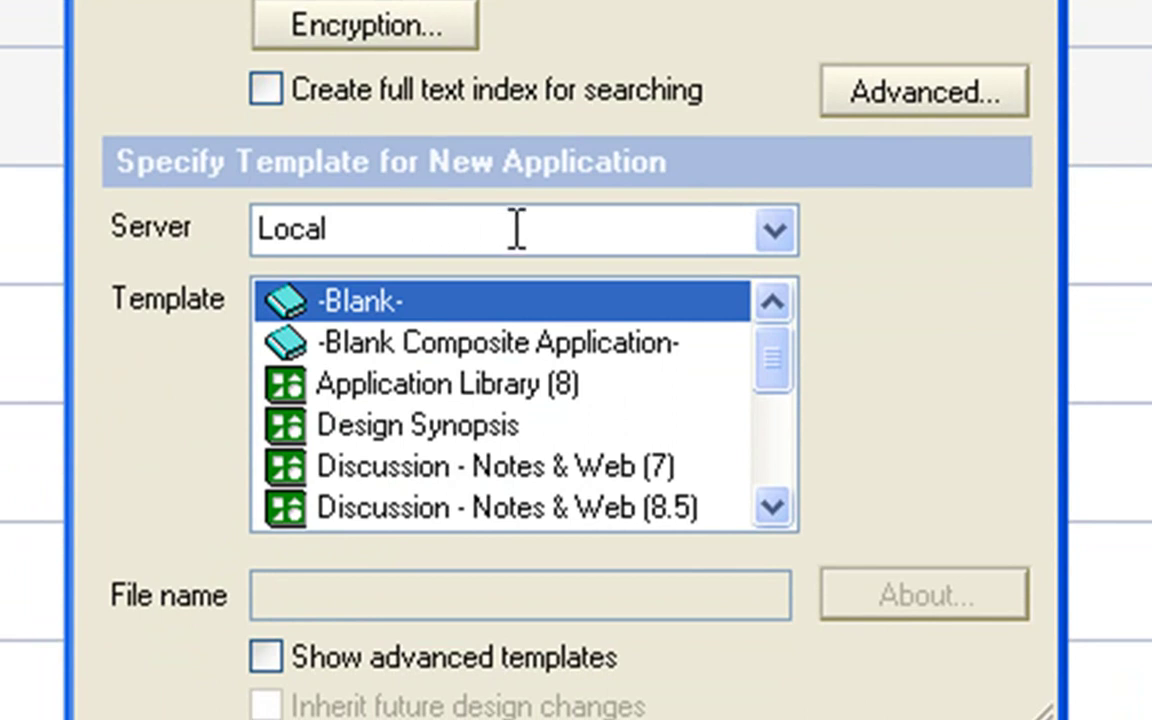
# Step: Create the Team Calendar application from the Mail (R8.5) template
pyautogui.click(762, 508)
pyautogui.scroll(-1, 762, 525)
pyautogui.scroll(-1, 762, 525)
pyautogui.scroll(-1, 663, 496)
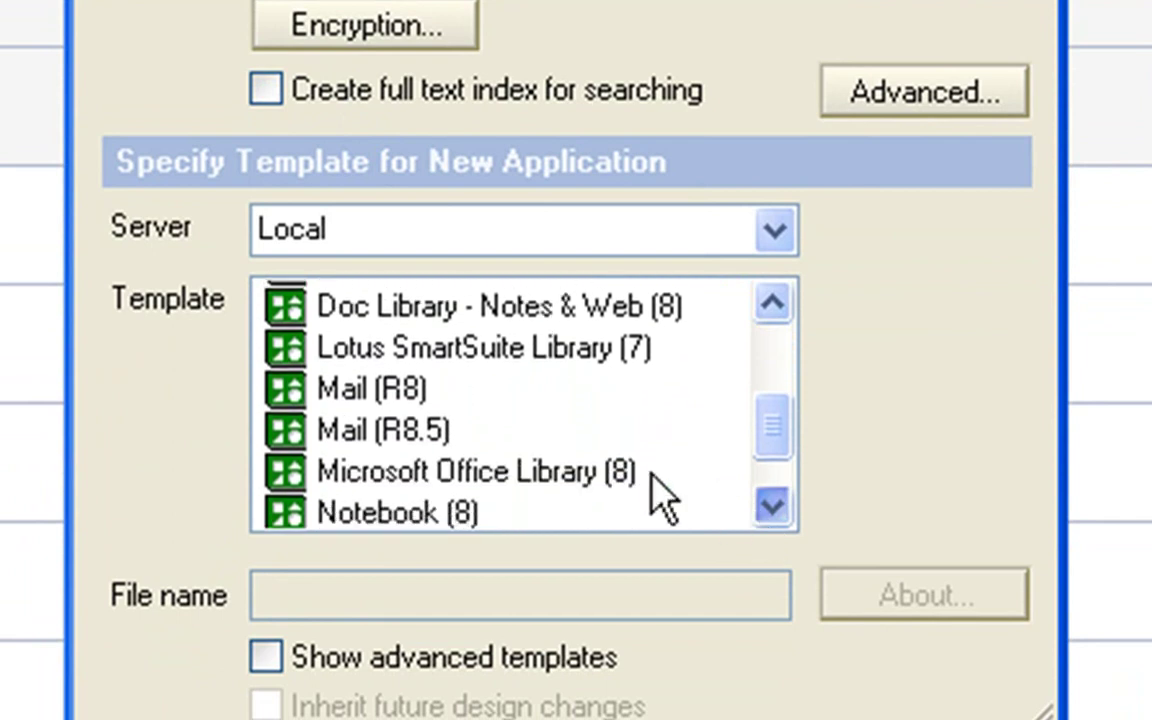
pyautogui.scroll(-1, 505, 430)
pyautogui.click(372, 338)
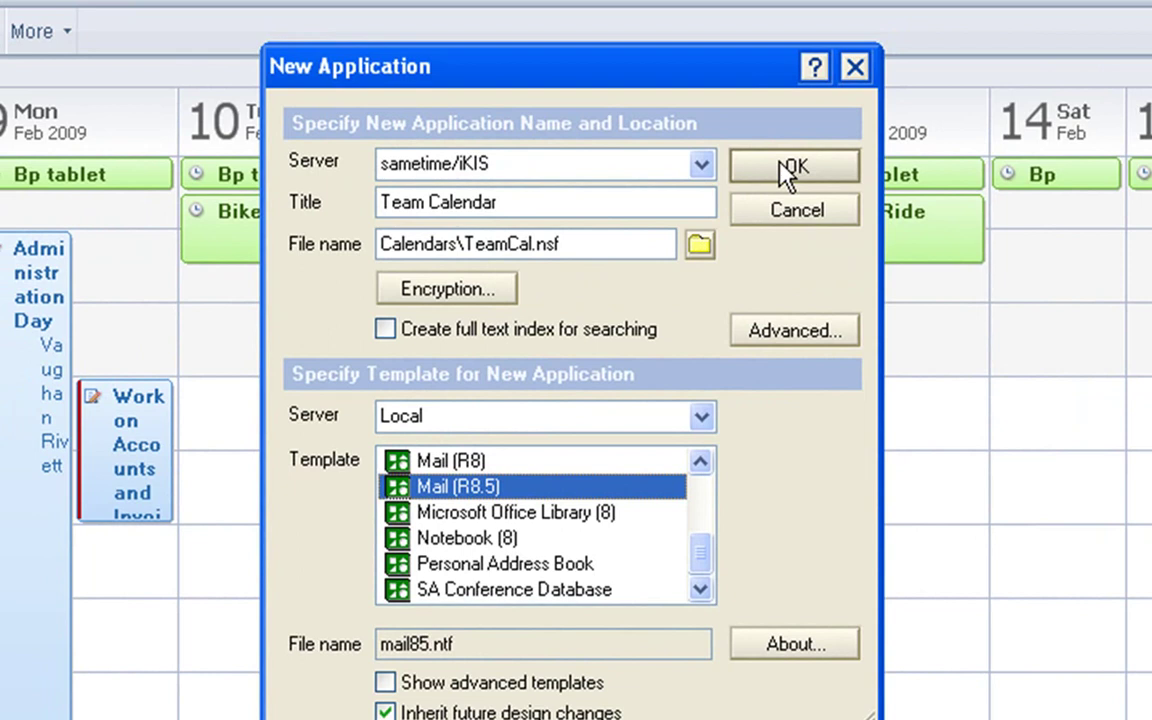
pyautogui.click(784, 165)
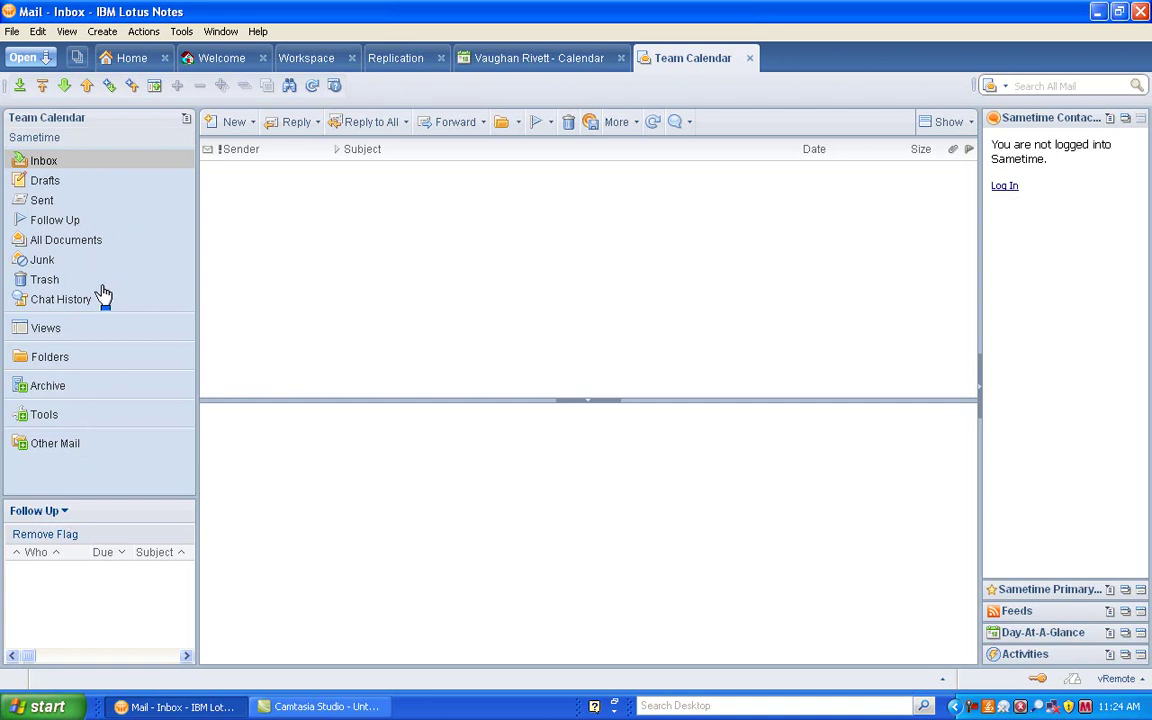
# Step: Switch Team Calendar to its February 9–15, 2009 week calendar with the preview pane hidden
pyautogui.click(48, 327)
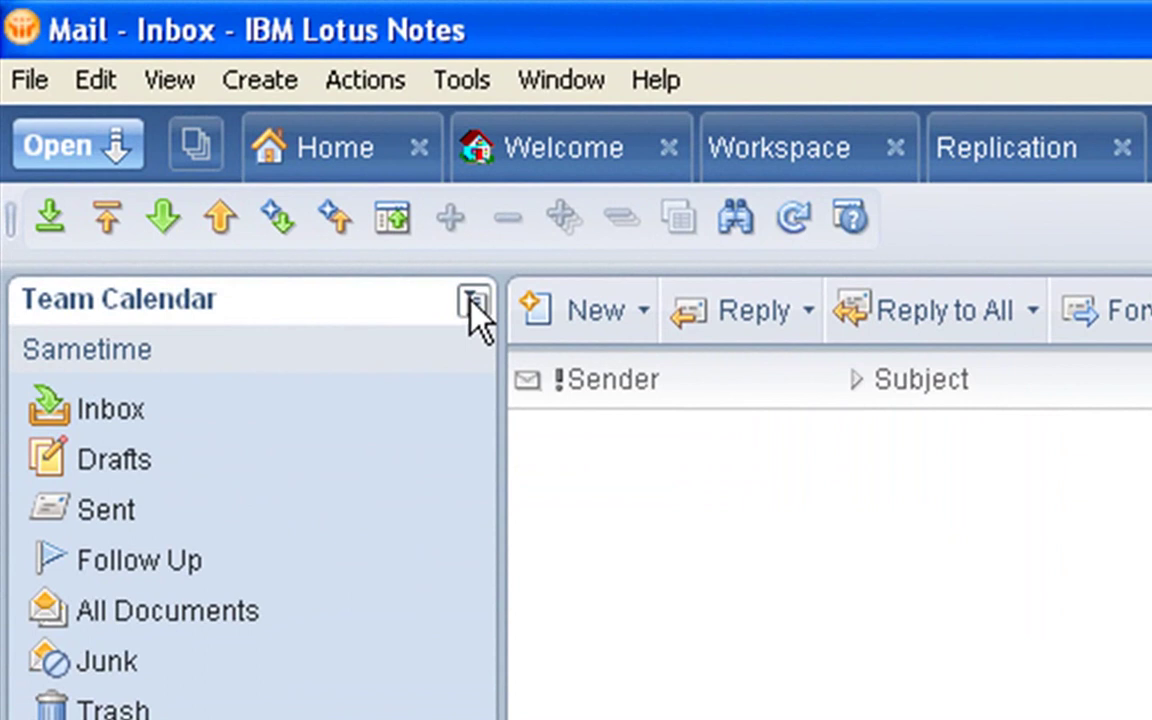
pyautogui.click(472, 300)
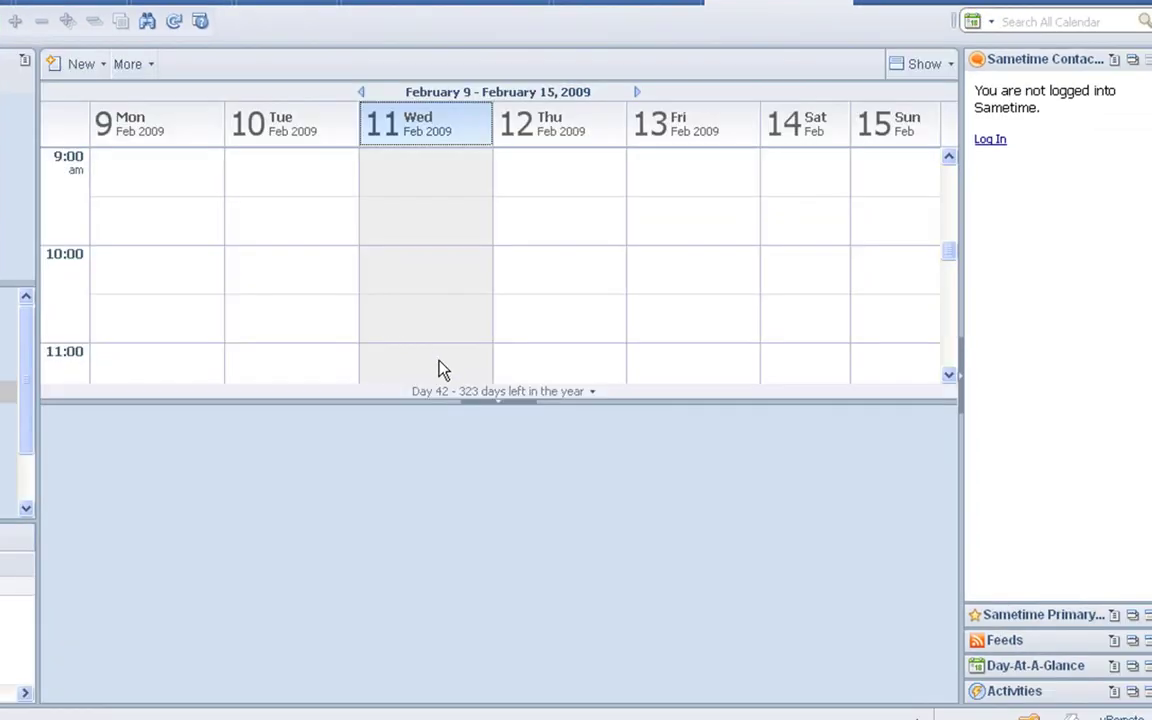
pyautogui.click(488, 404)
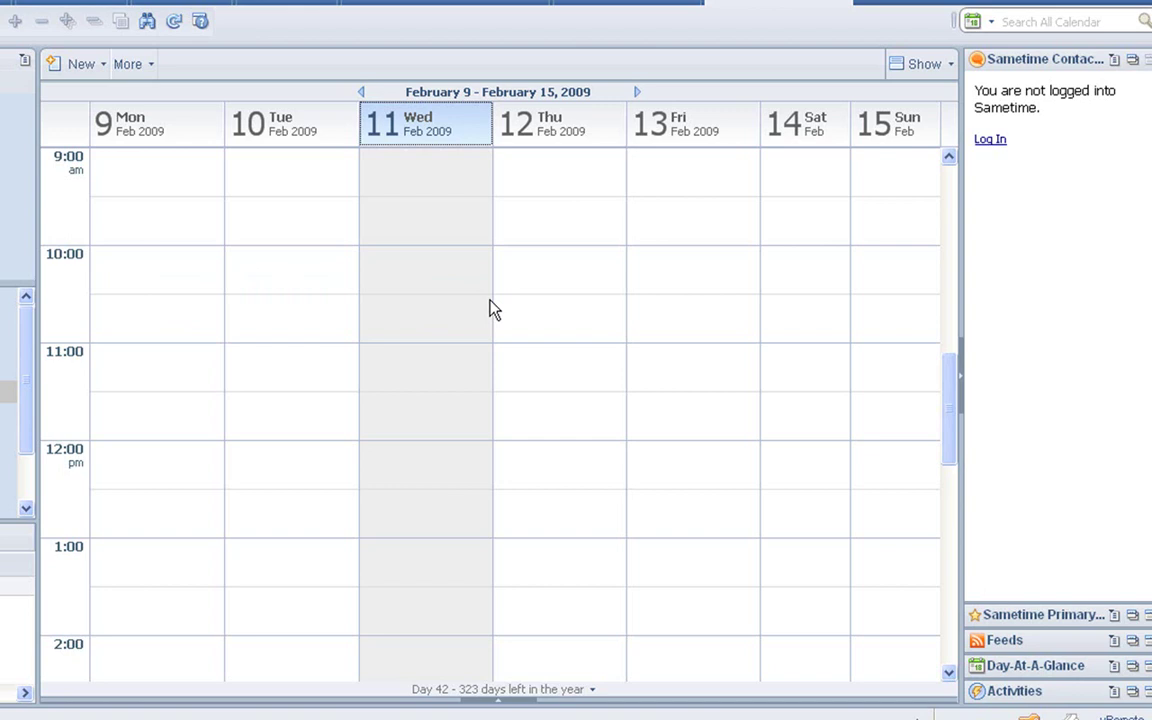
# Step: Create a Thursday 11:00 appointment titled 'Away on training'
pyautogui.doubleClick(518, 355)
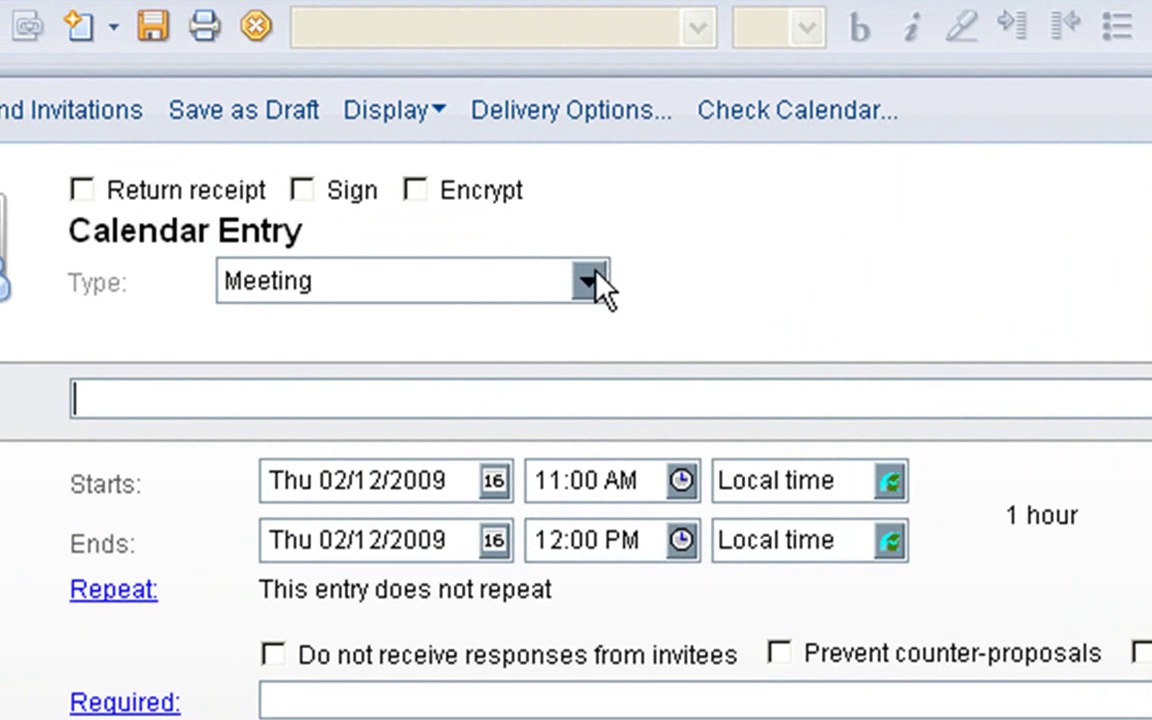
pyautogui.click(574, 276)
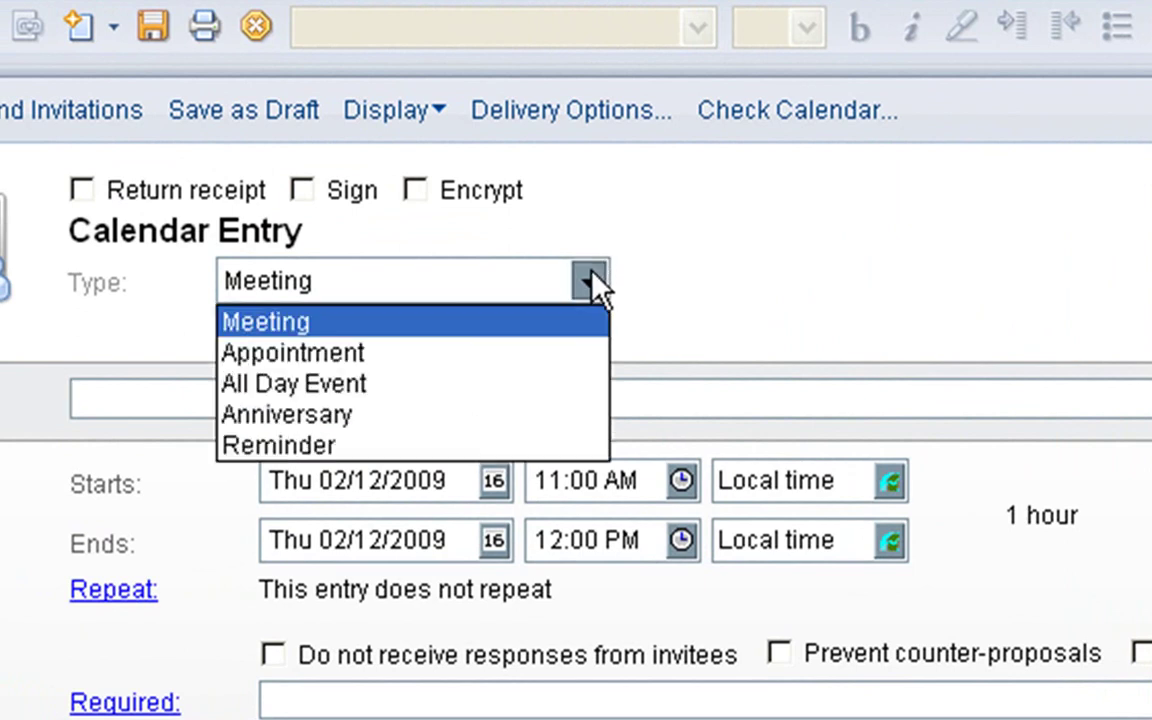
pyautogui.click(505, 355)
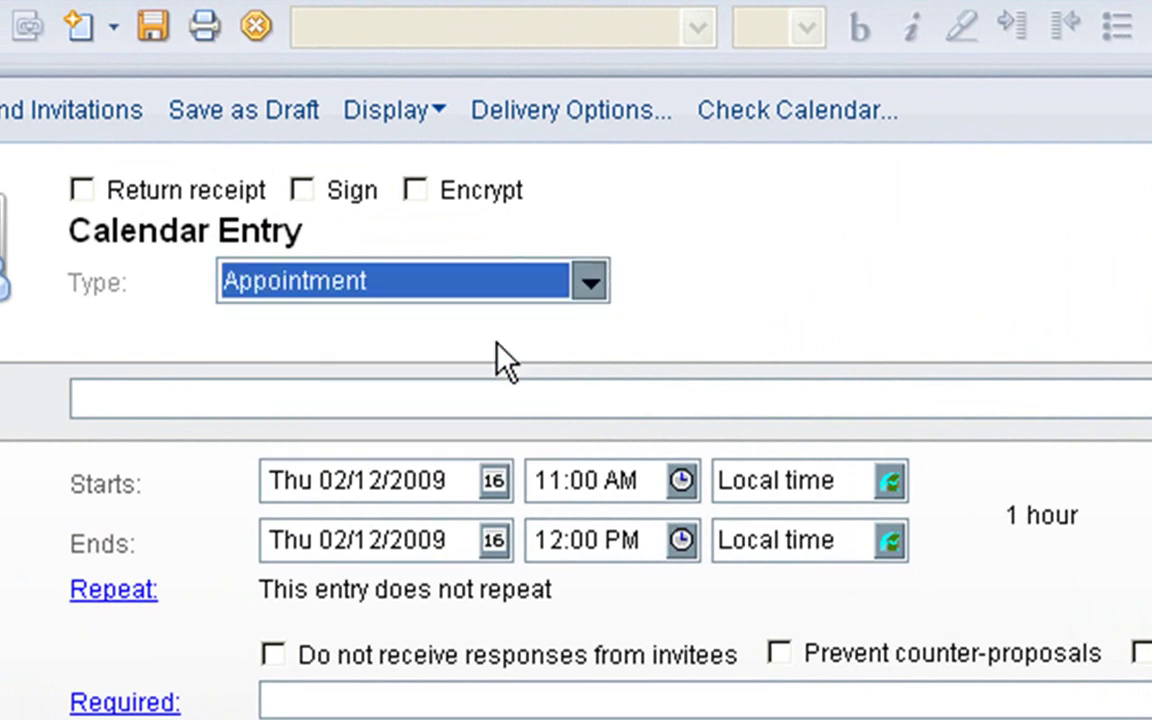
pyautogui.click(432, 386)
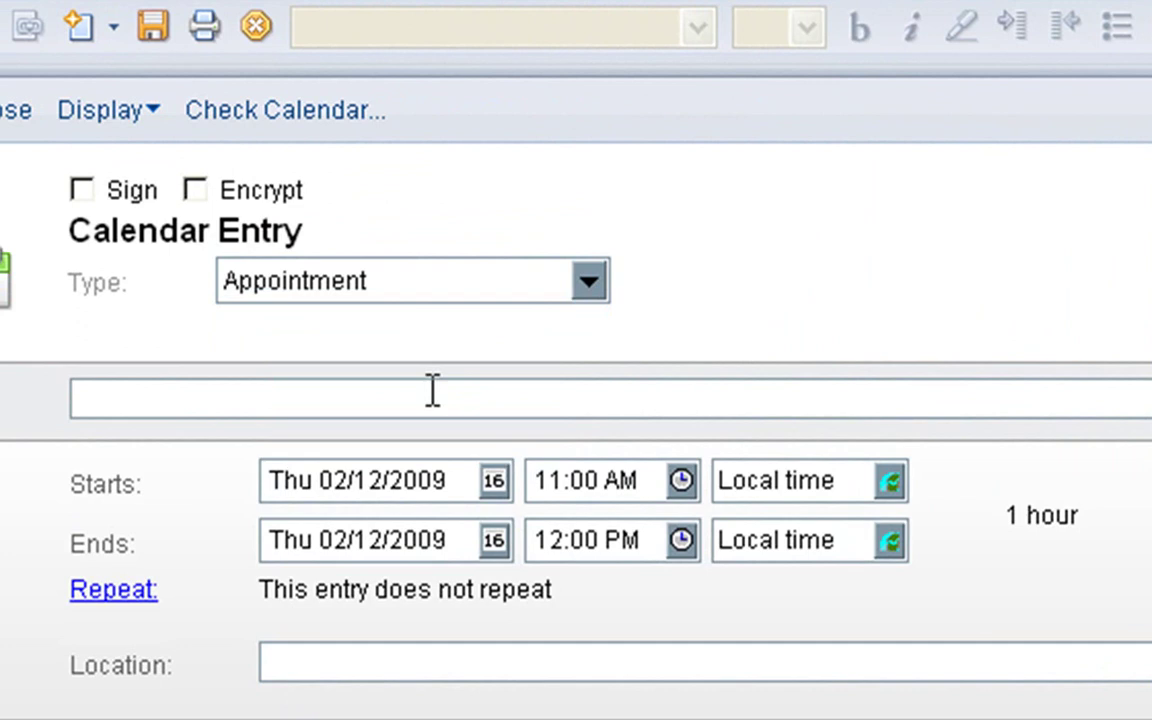
pyautogui.write('Away on tr')
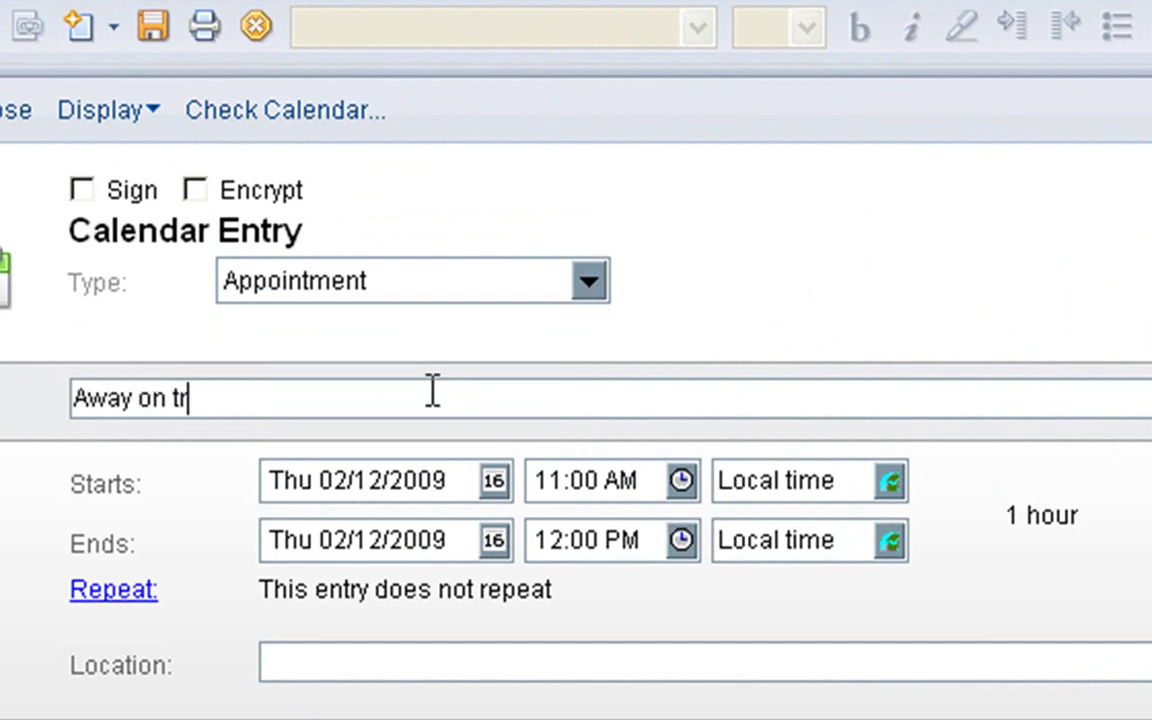
pyautogui.write('aining')
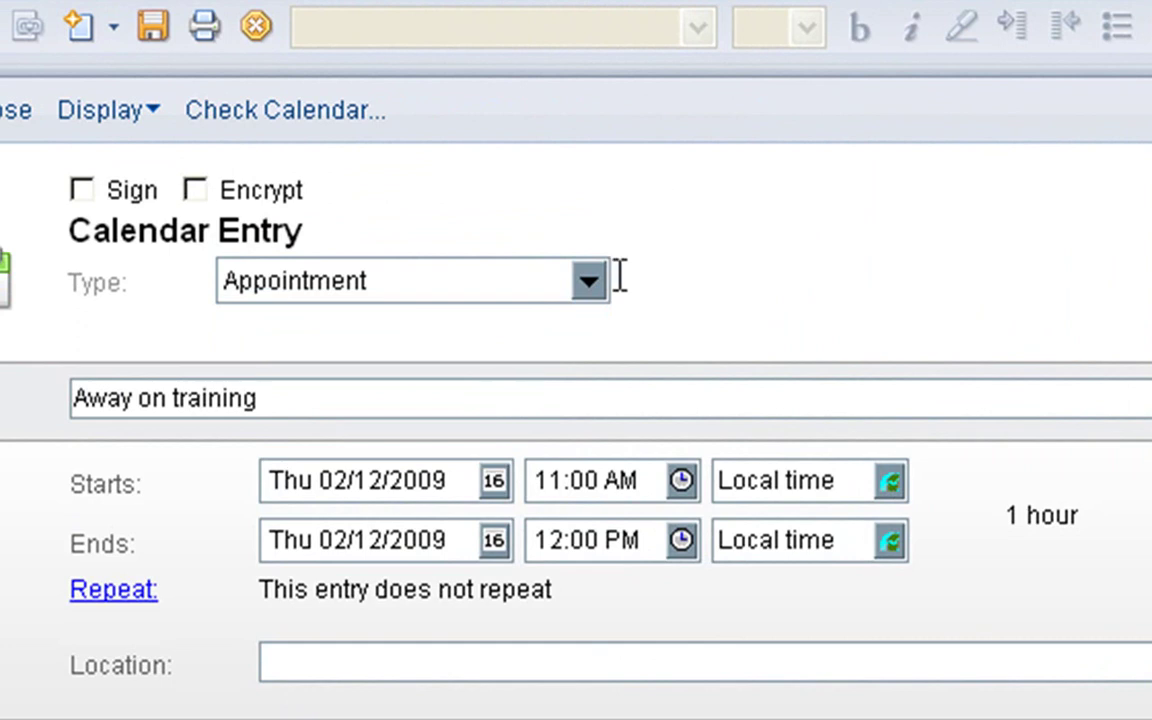
# Step: Make it an all-day event titled 'Vaughan is away on training' and save it
pyautogui.click(591, 283)
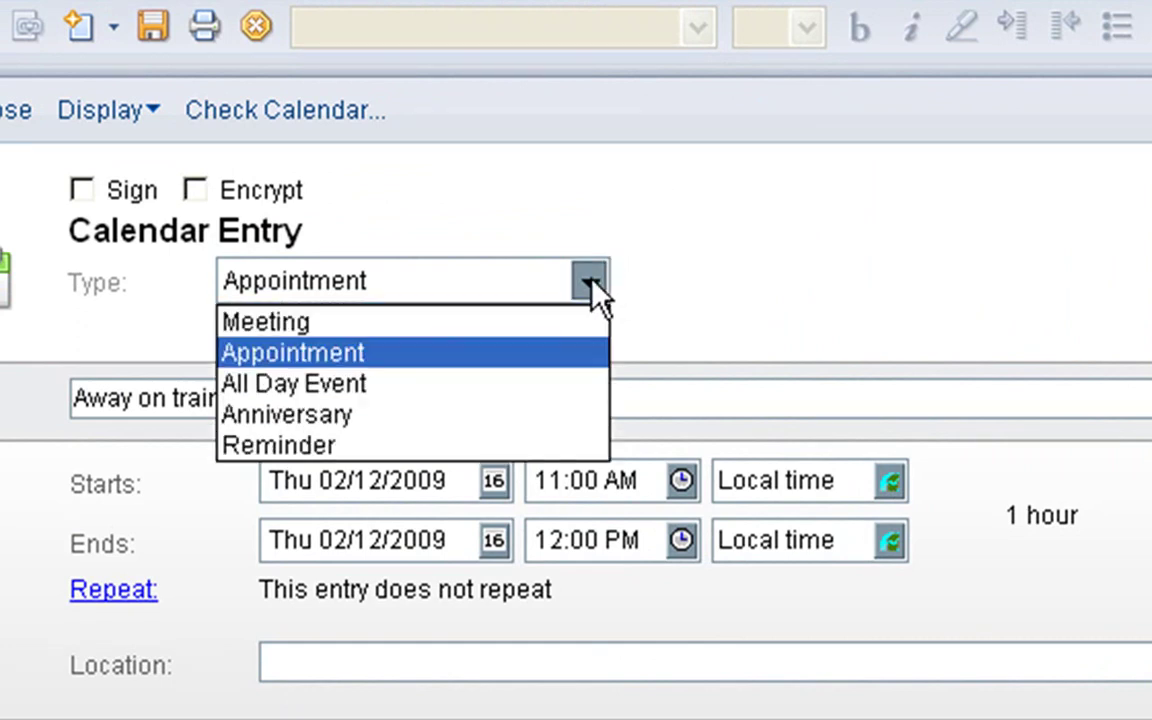
pyautogui.click(448, 384)
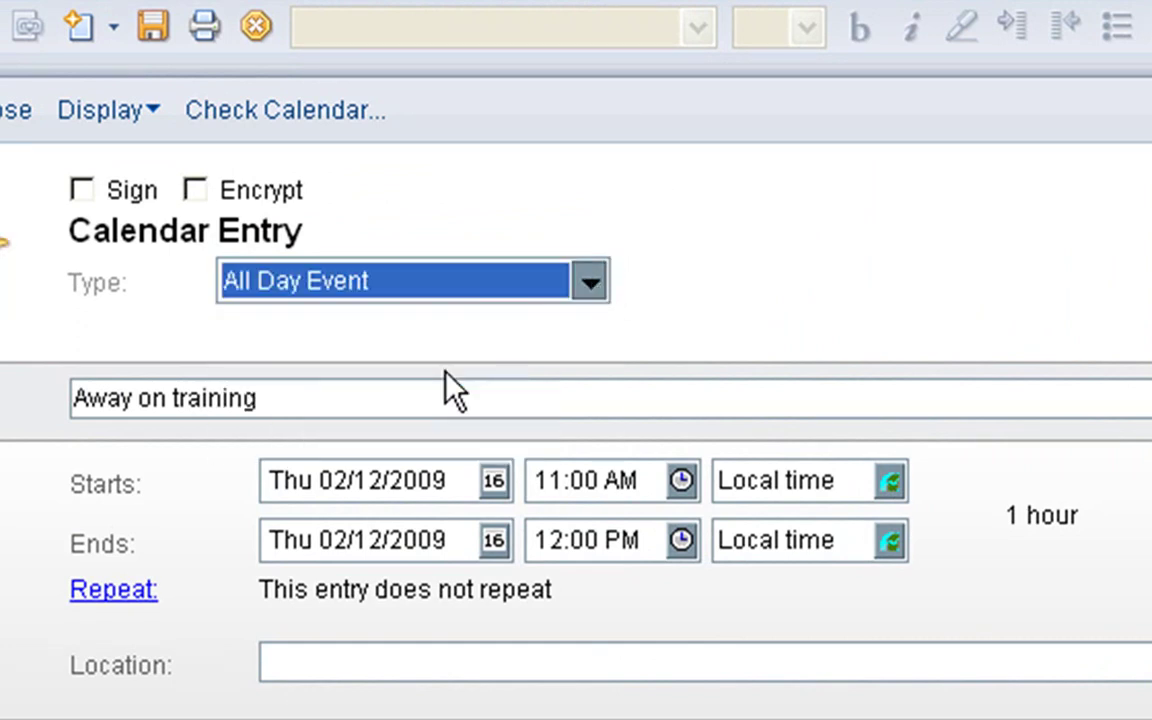
pyautogui.click(370, 390)
pyautogui.moveTo(370, 392); pyautogui.dragTo(57, 350)
pyautogui.write('Vau')
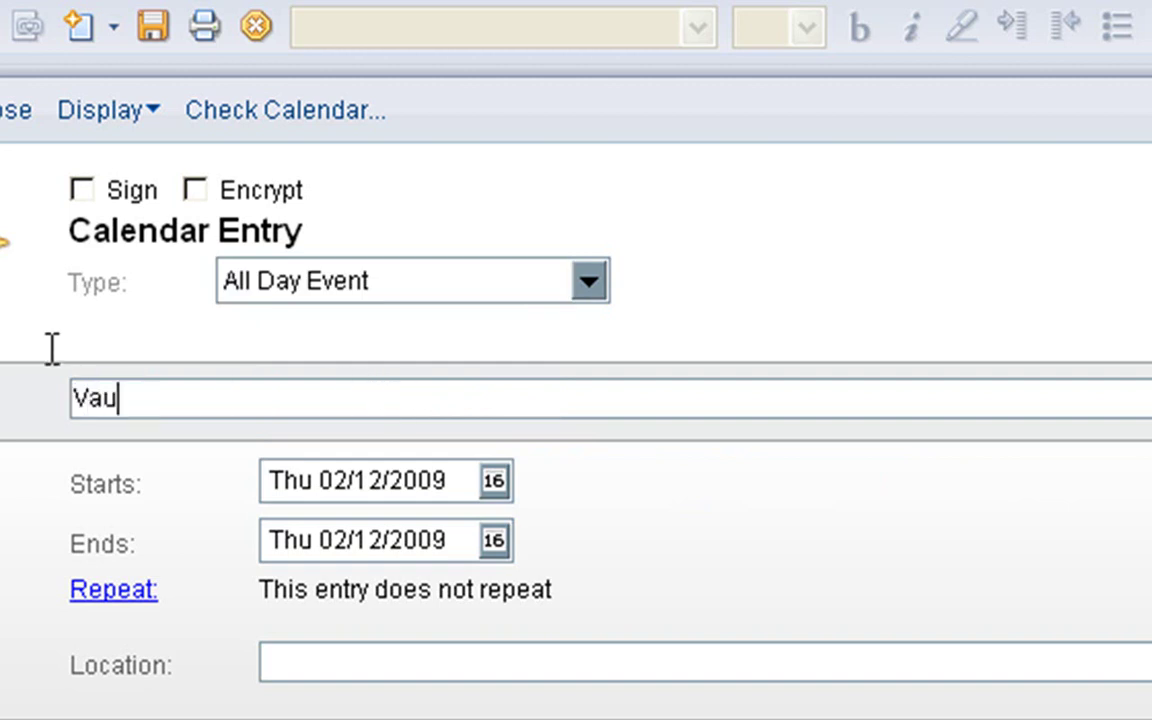
pyautogui.write('ghan is aw')
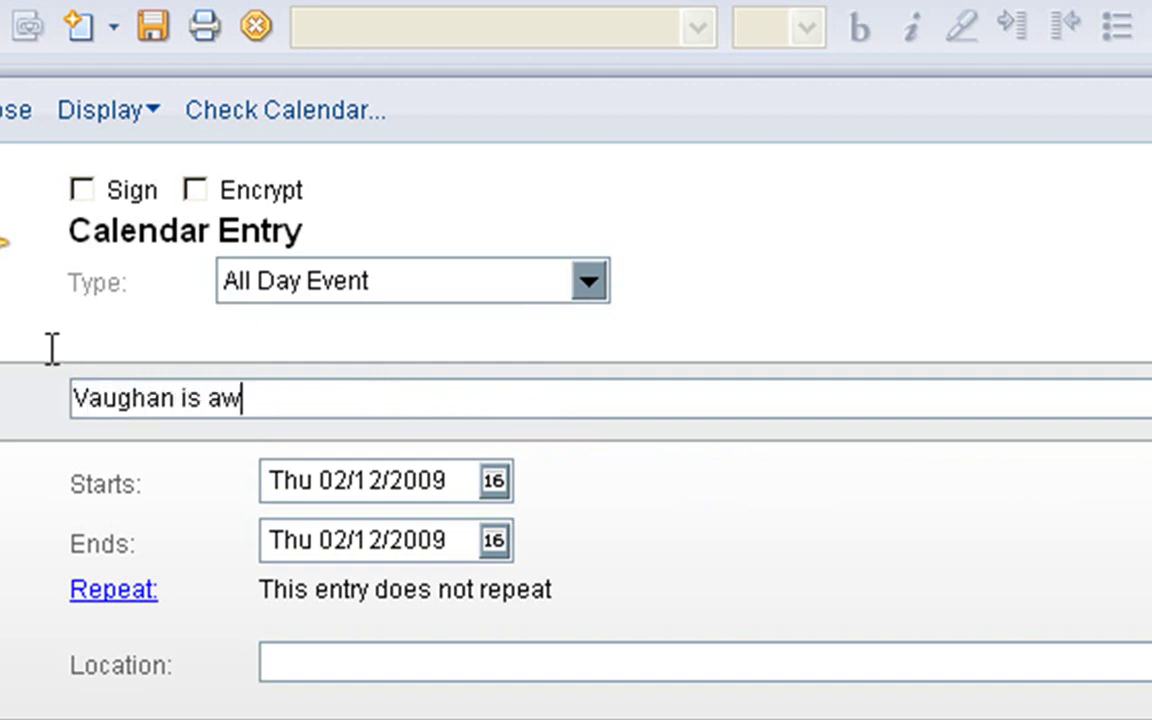
pyautogui.write('ay on traini')
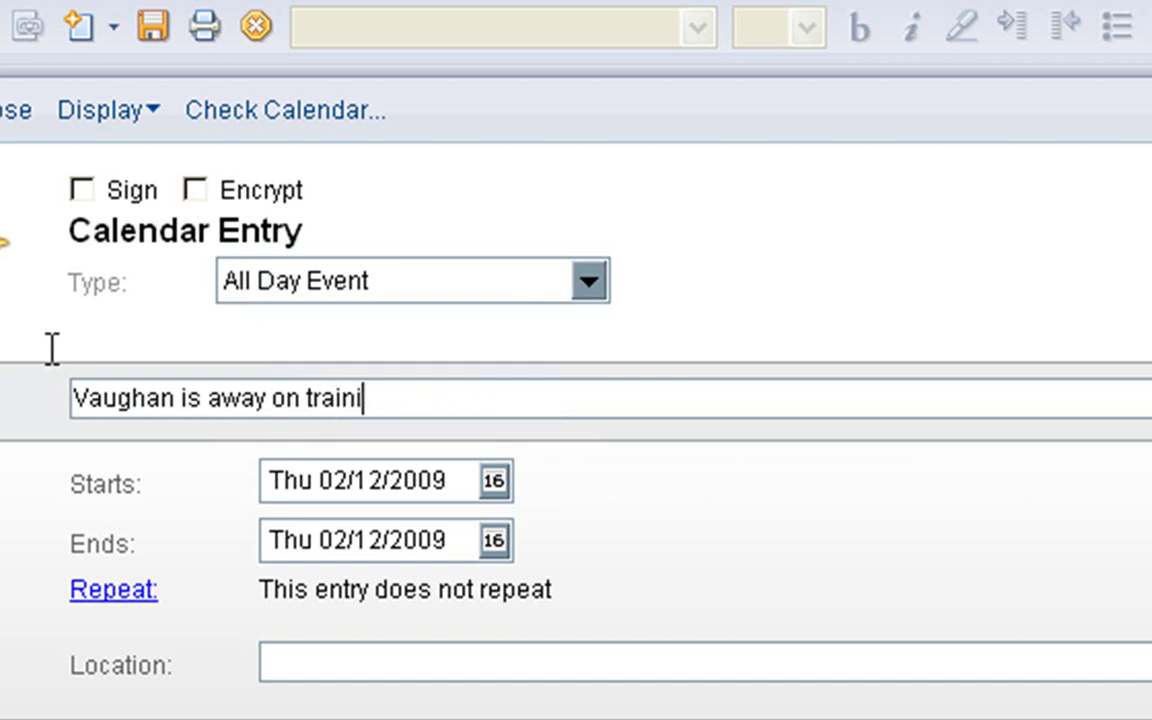
pyautogui.write('ng')
pyautogui.click(15, 110)
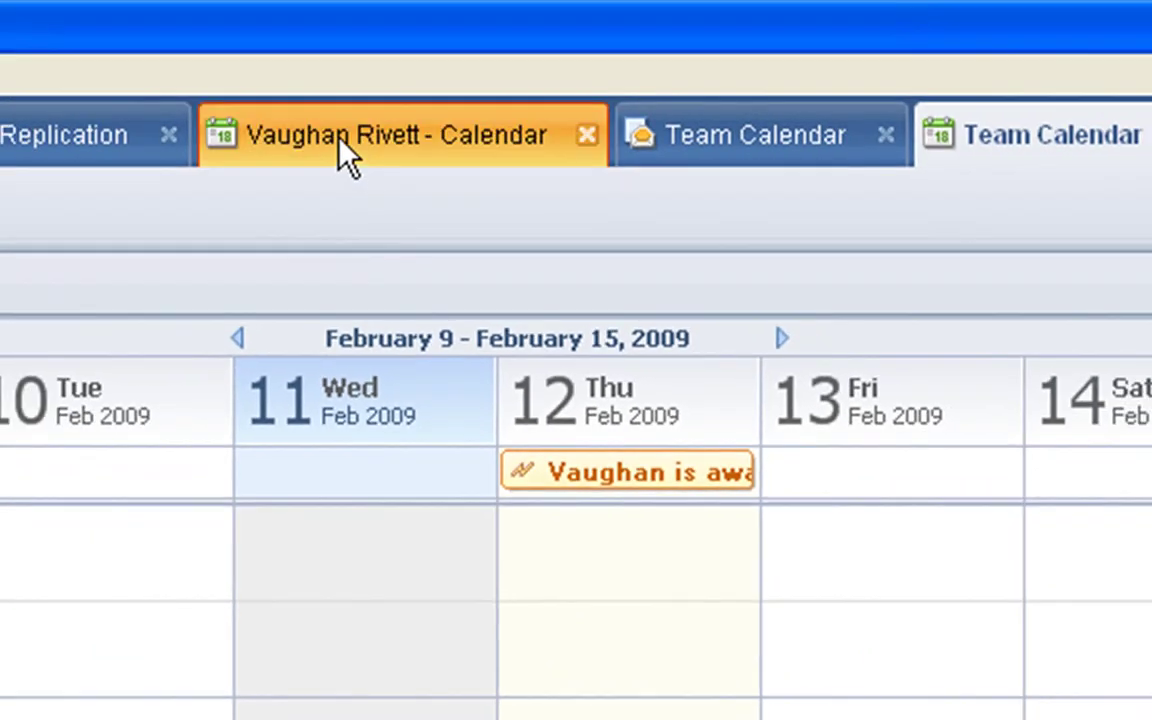
# Step: Return to the personal week calendar
pyautogui.click(345, 155)
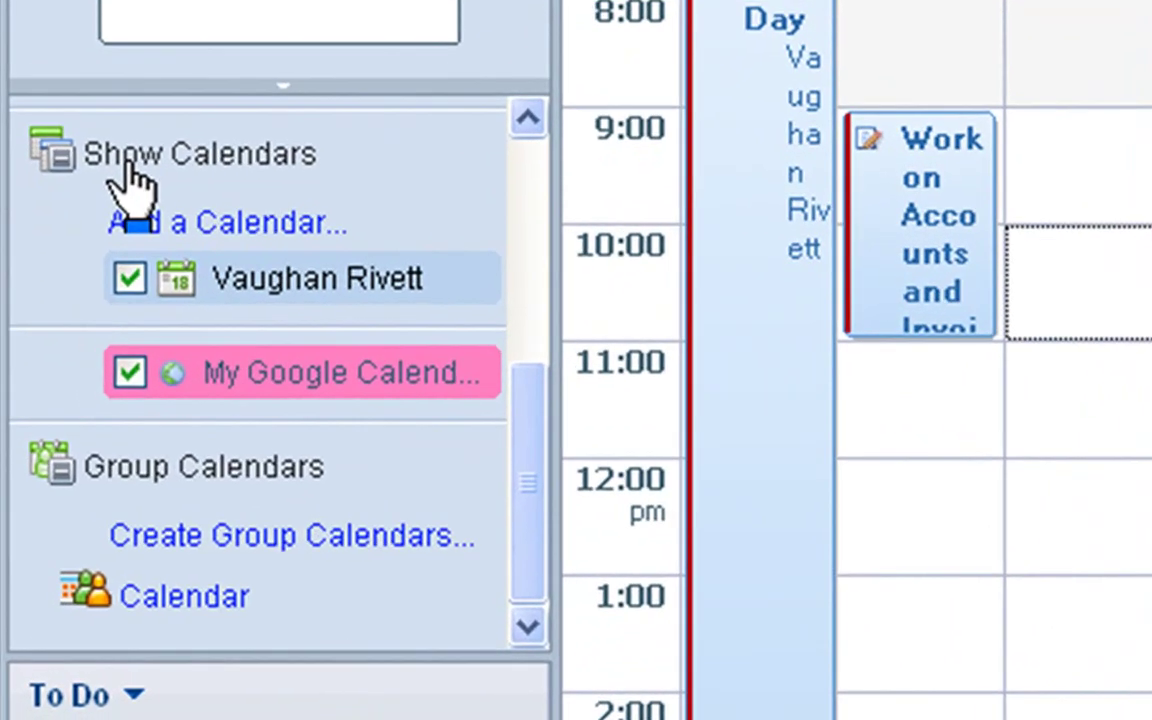
# Step: Add a Notes application calendar labelled 'Training'
pyautogui.click(130, 215)
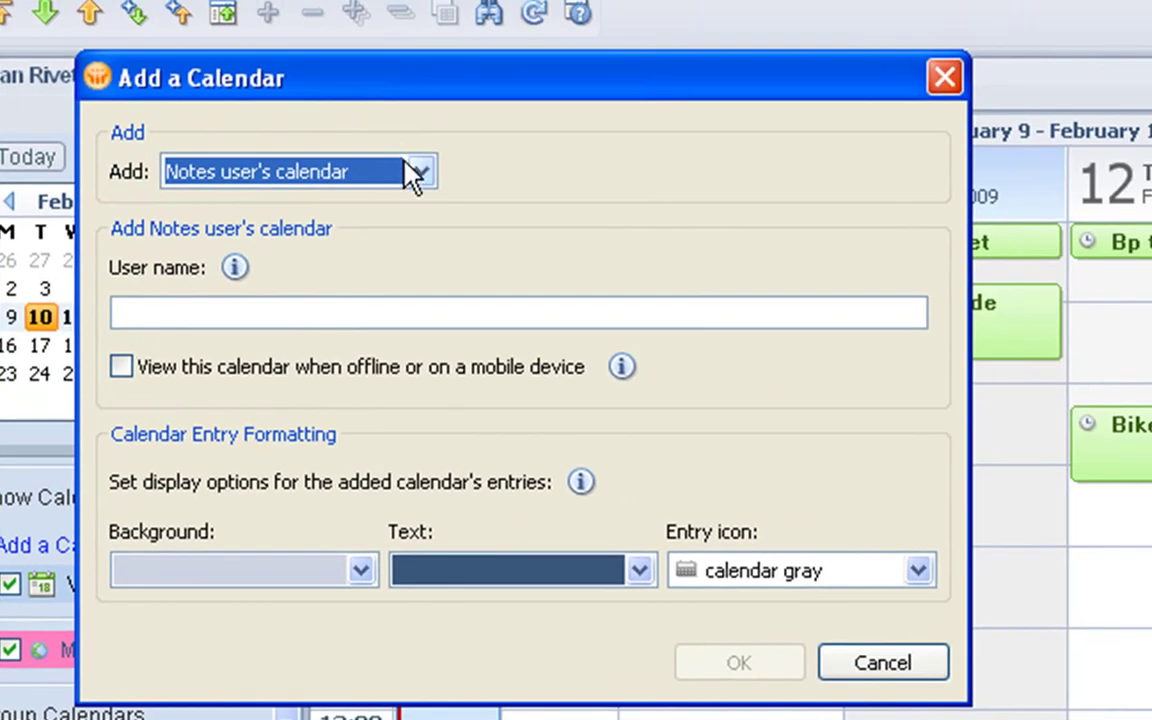
pyautogui.click(512, 18)
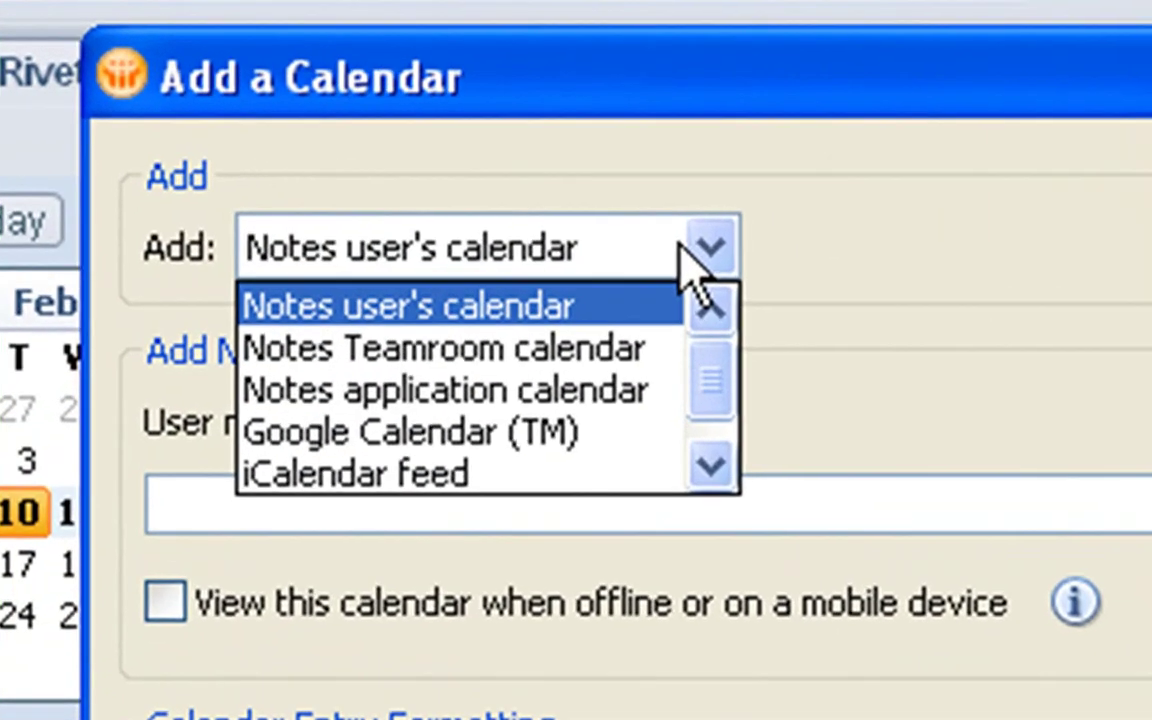
pyautogui.click(620, 390)
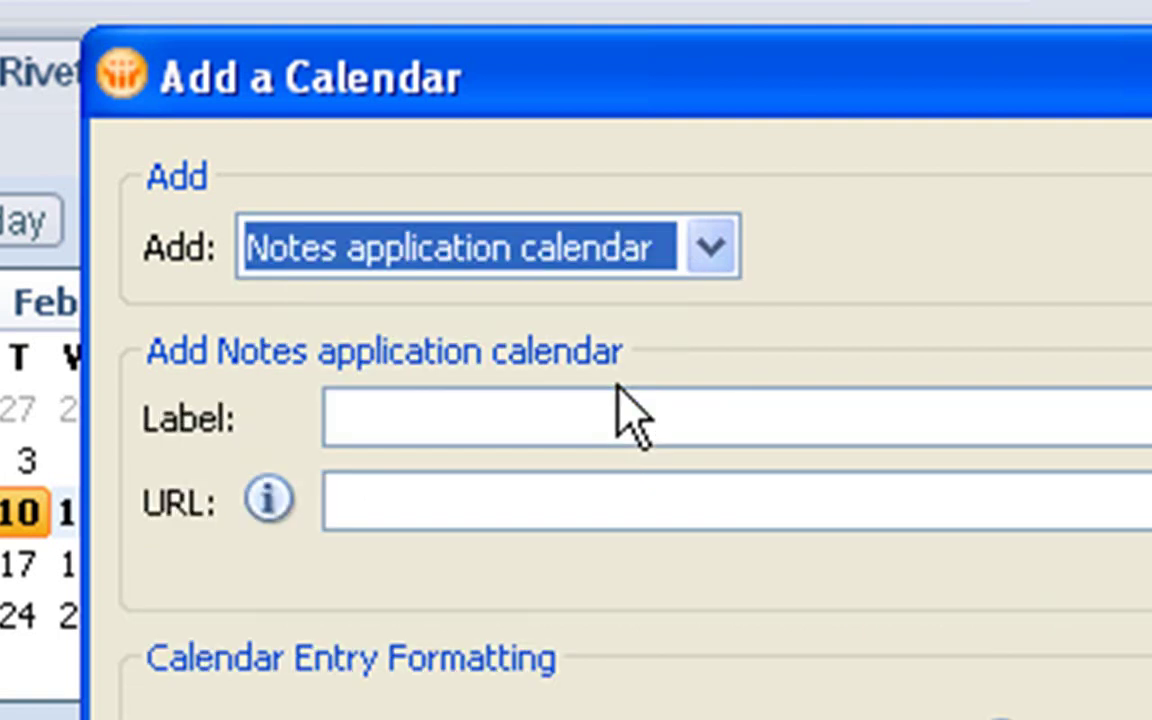
pyautogui.click(617, 416)
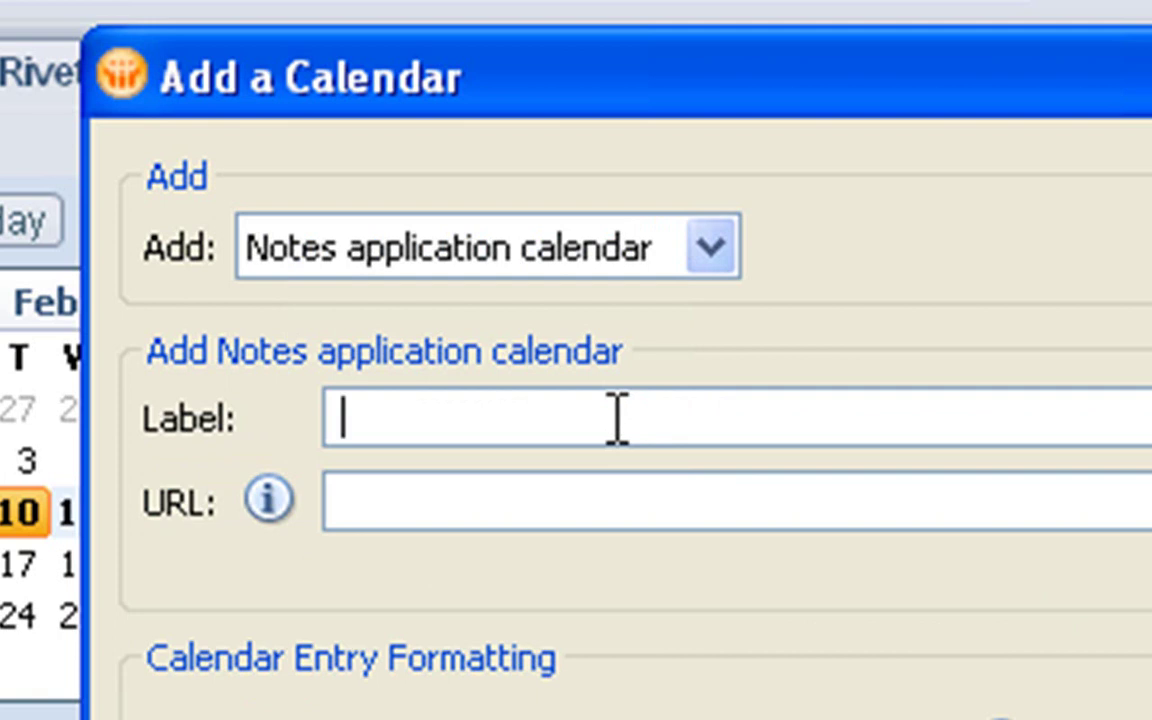
pyautogui.write('Tra')
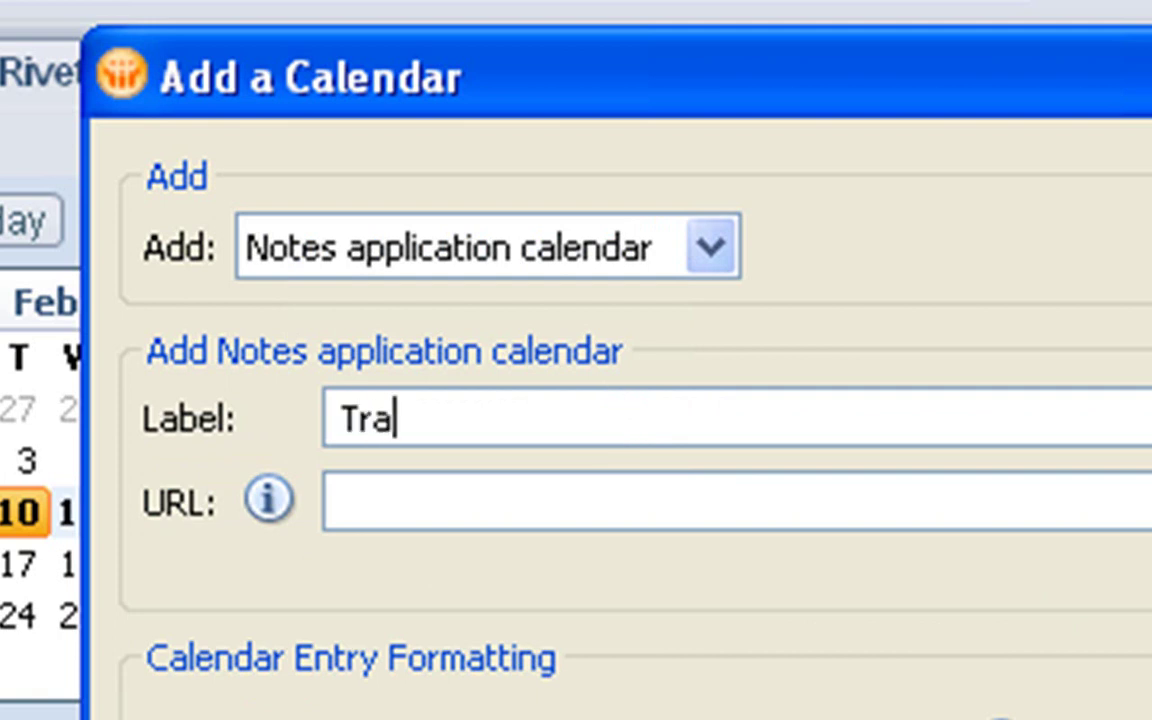
pyautogui.write('in')
pyautogui.write('ing')
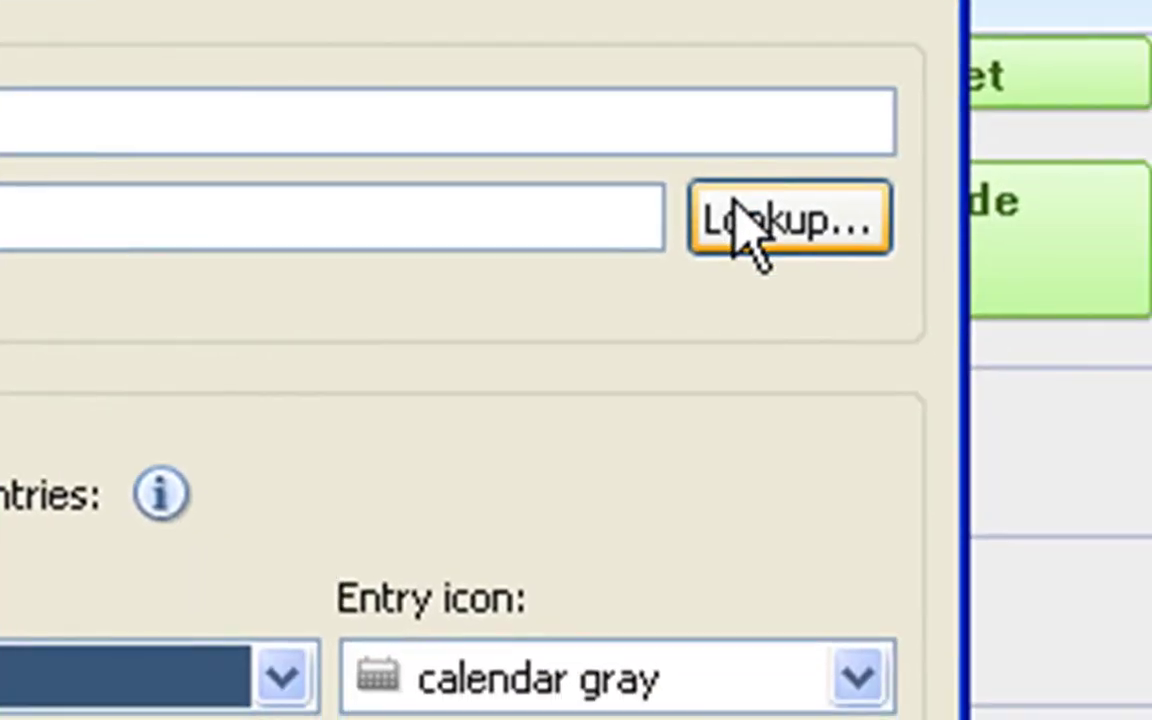
pyautogui.click(745, 230)
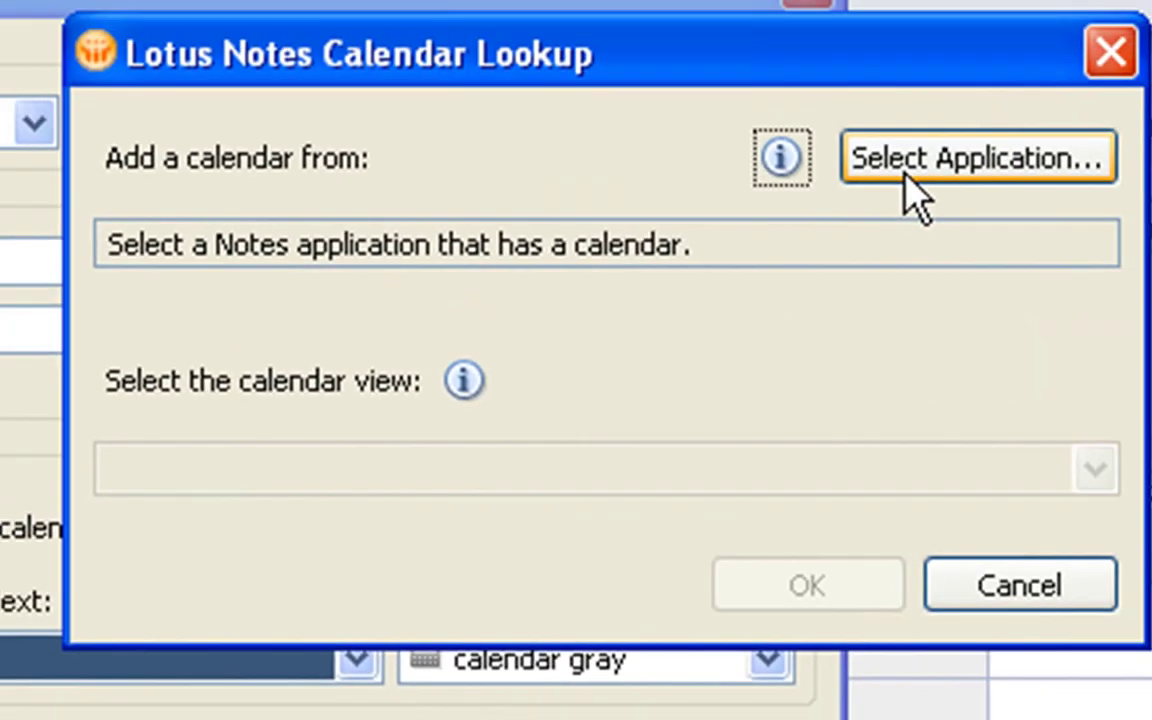
# Step: Browse the Notes applications on server sametime/iKIS
pyautogui.click(1040, 6)
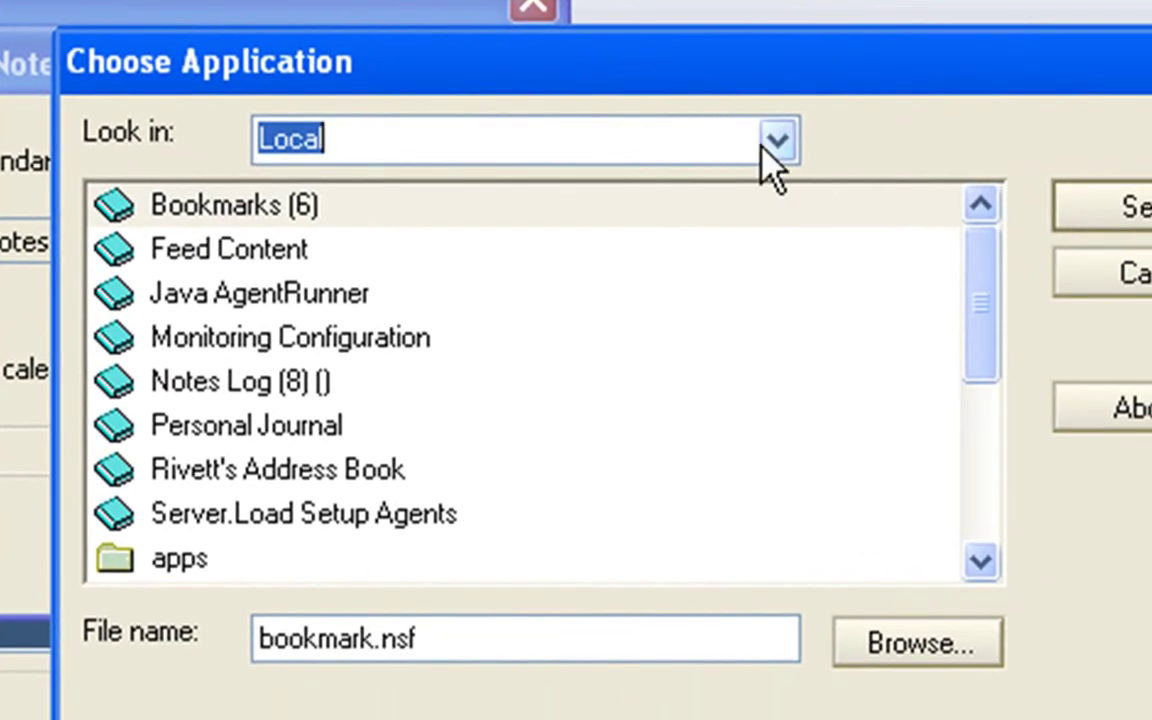
pyautogui.click(765, 148)
pyautogui.click(765, 148)
pyautogui.write('s')
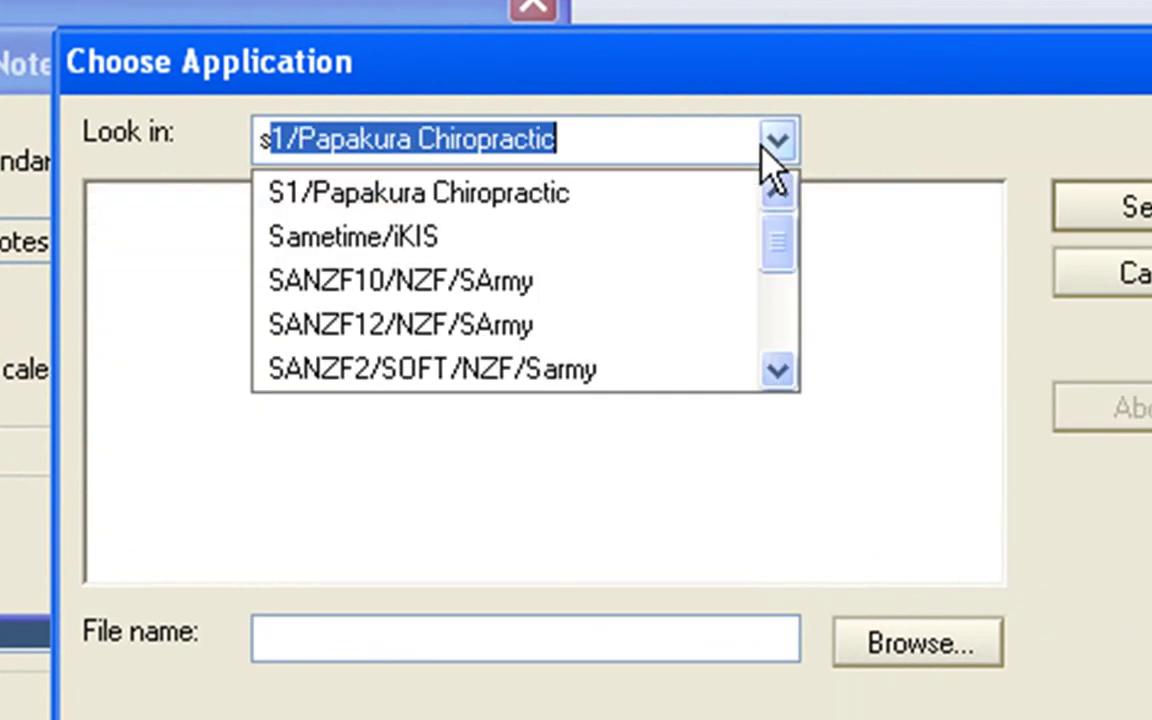
pyautogui.write('ametime/iKIS')
pyautogui.press('Return')
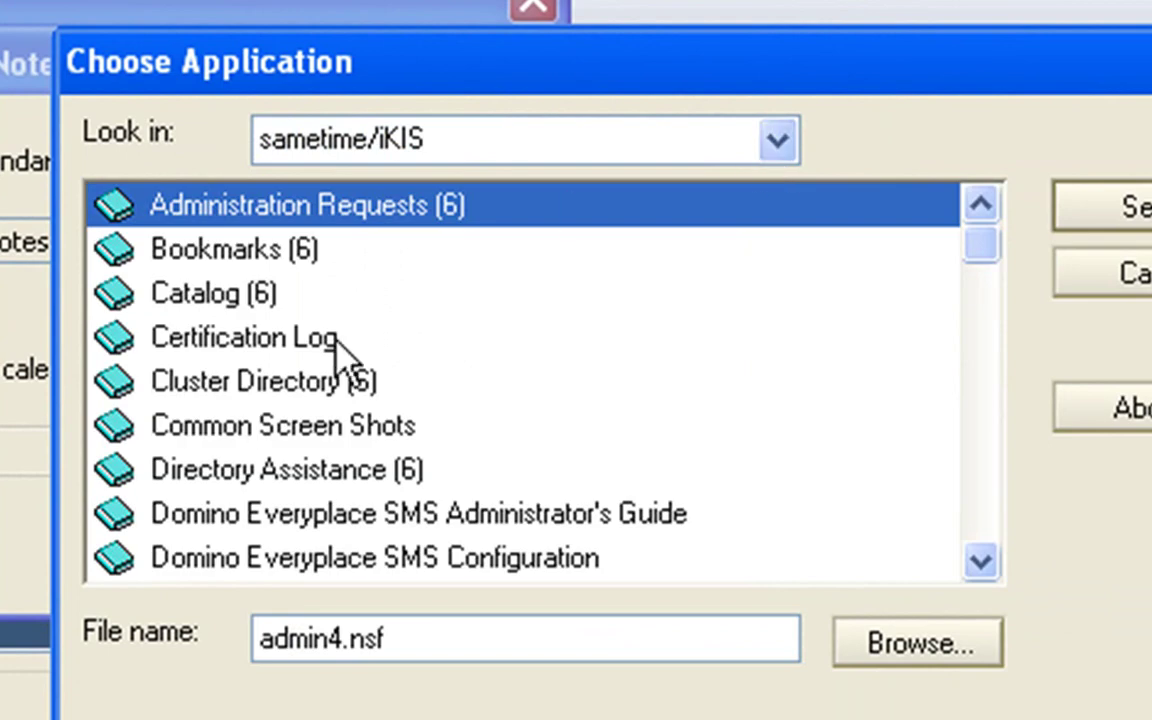
pyautogui.click(275, 390)
pyautogui.scroll(-10, 278, 405)
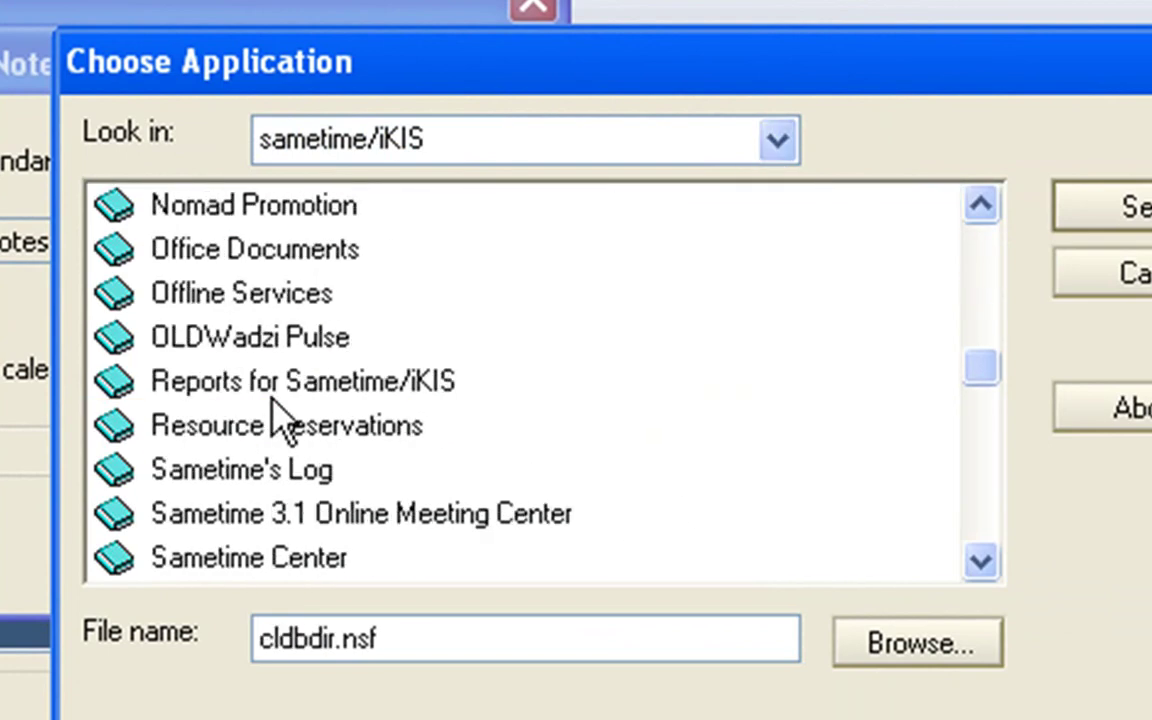
pyautogui.scroll(-2, 278, 415)
pyautogui.scroll(-1, 278, 415)
pyautogui.scroll(-2, 280, 412)
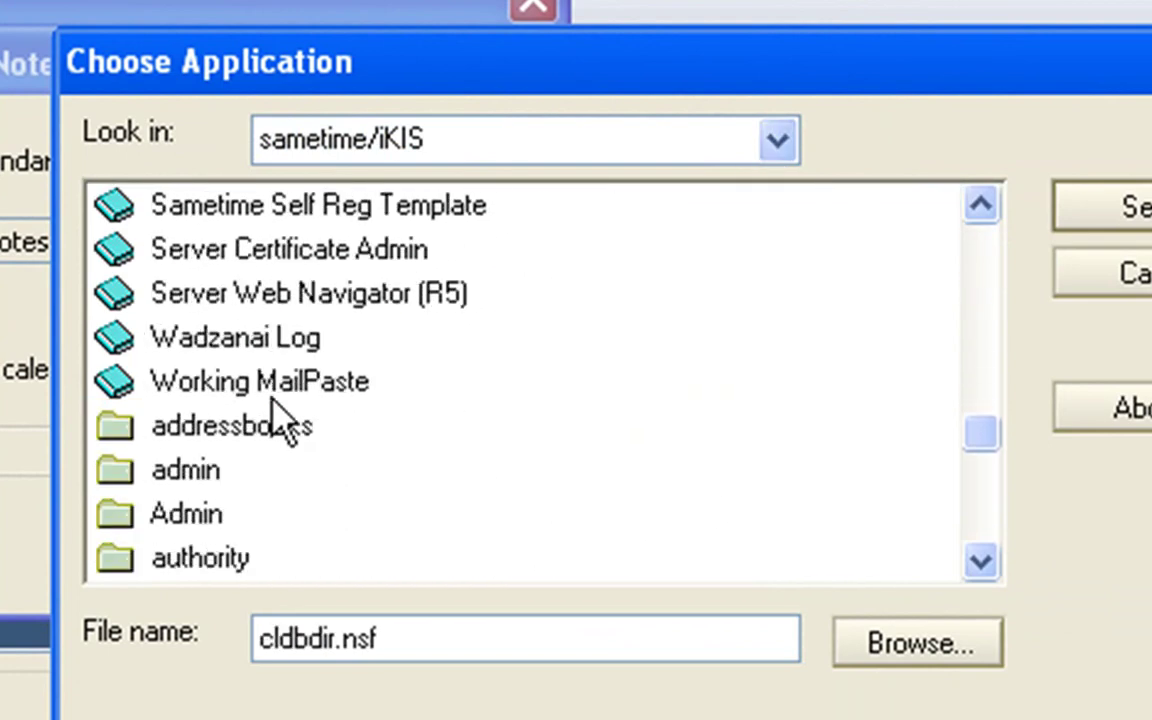
pyautogui.scroll(-1, 282, 420)
# Step: Link Training to the Calendar view of Calendars\Team Calendar
pyautogui.doubleClick(245, 428)
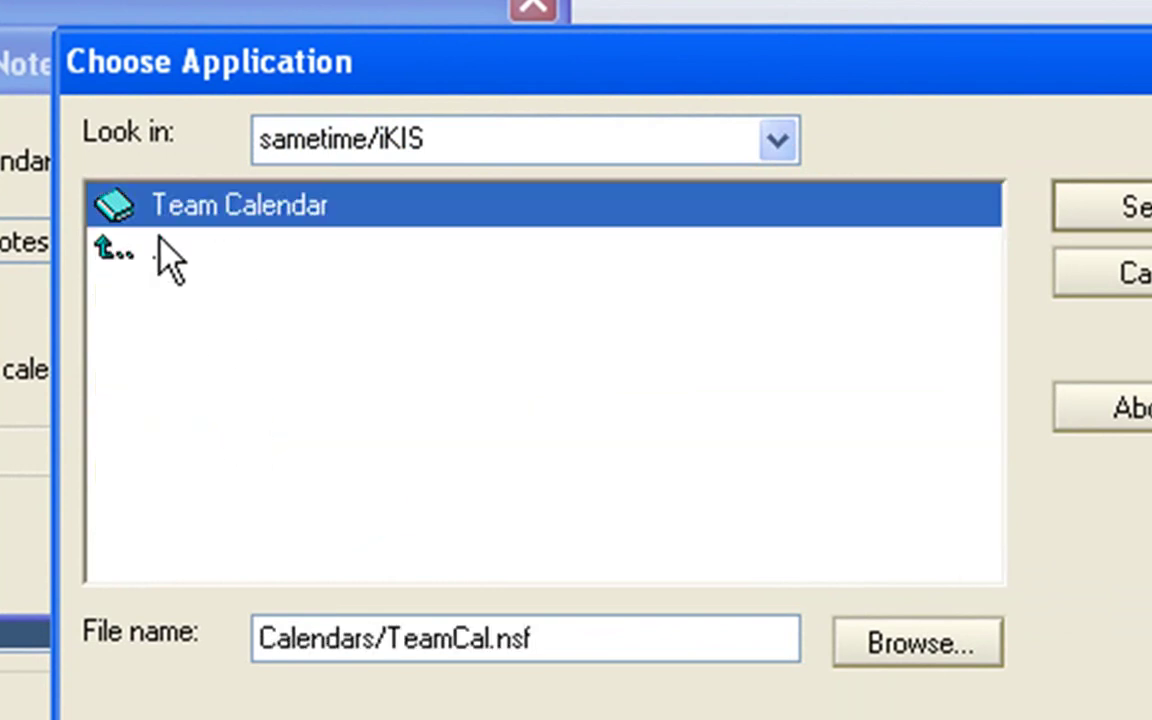
pyautogui.doubleClick(183, 215)
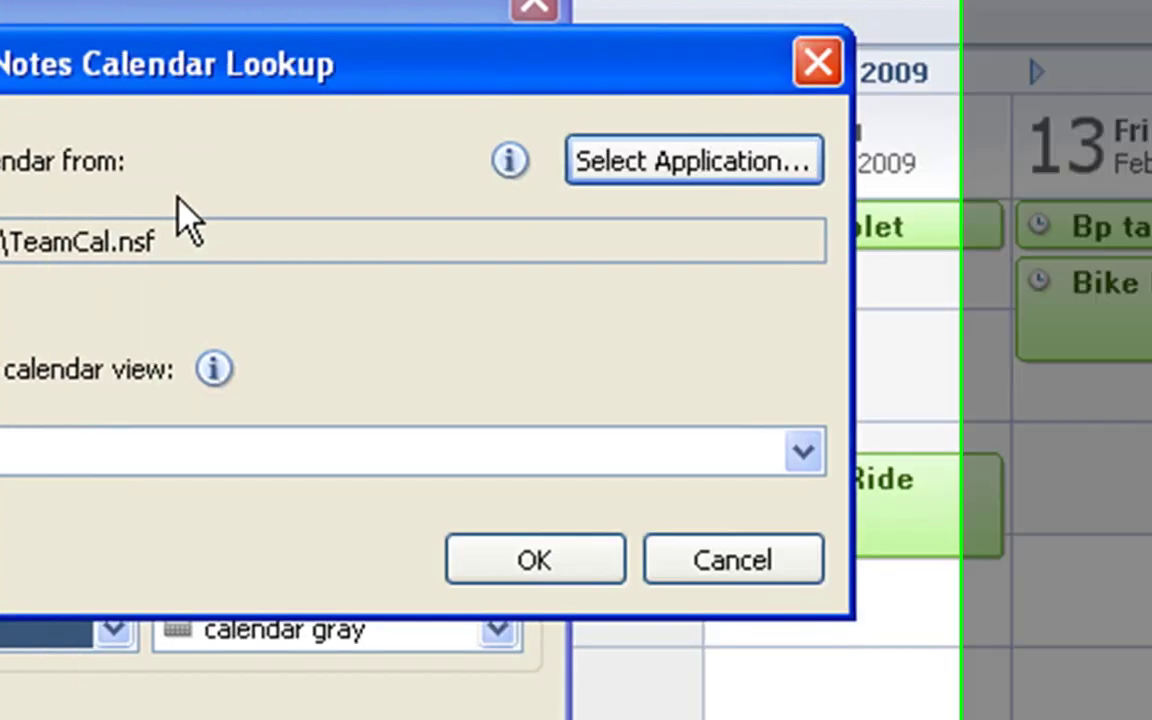
pyautogui.click(598, 460)
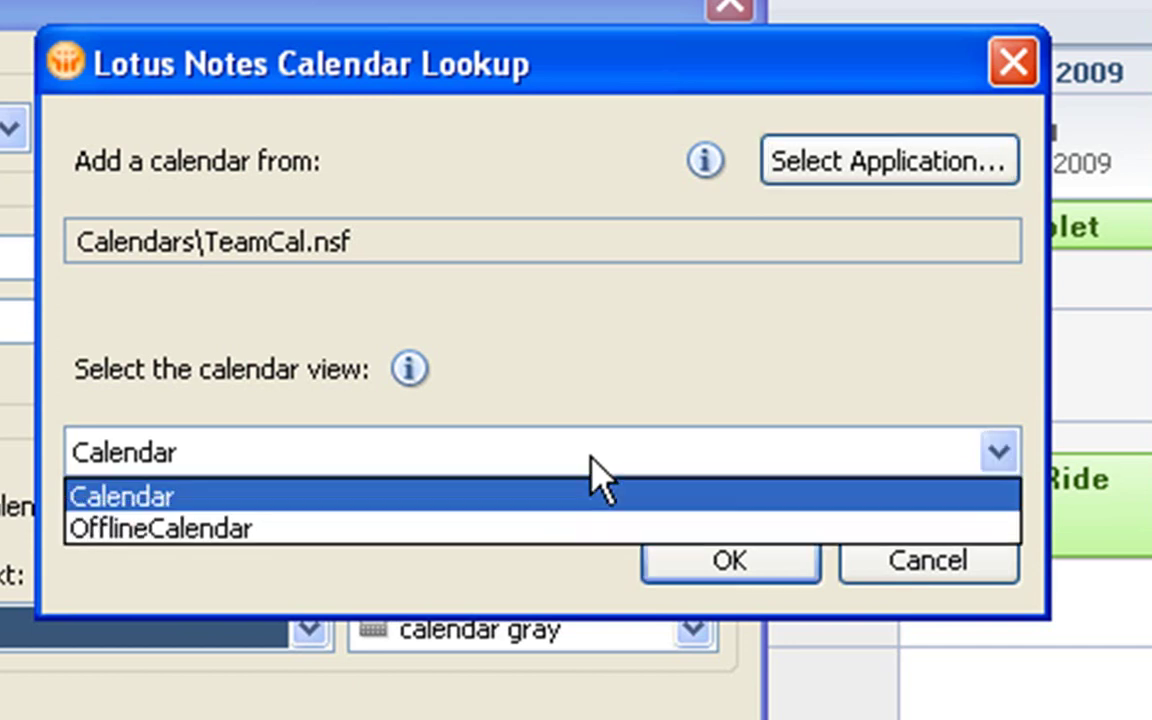
pyautogui.click(590, 458)
pyautogui.click(590, 458)
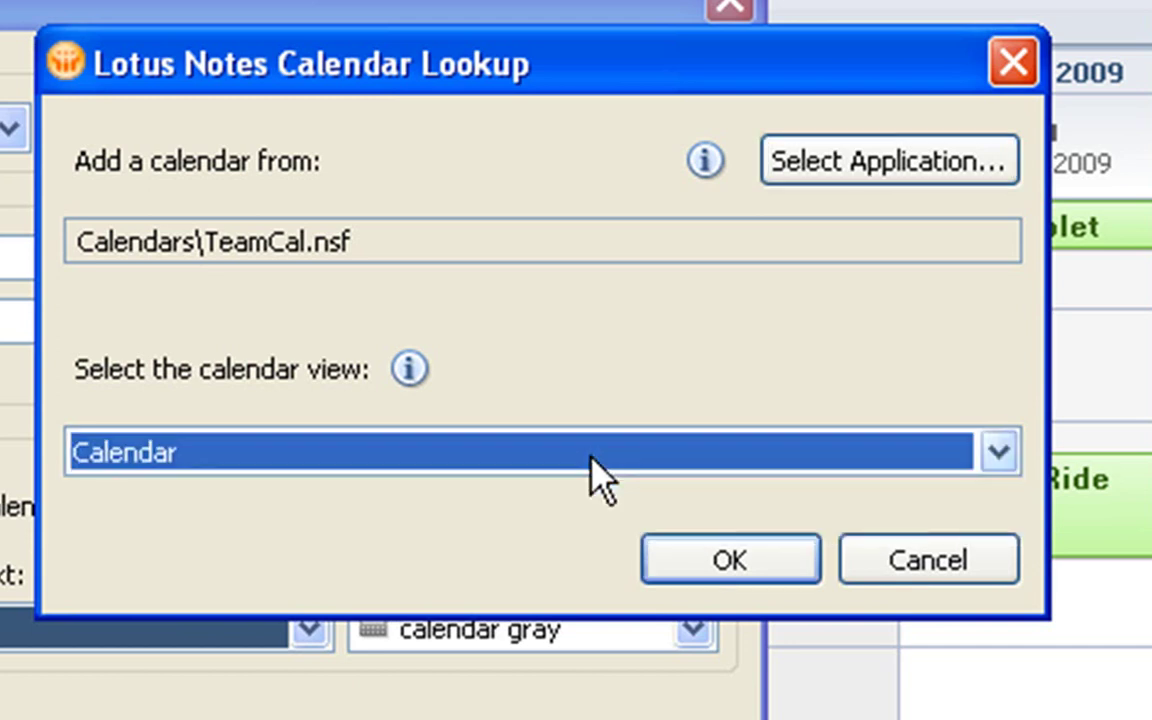
pyautogui.click(689, 553)
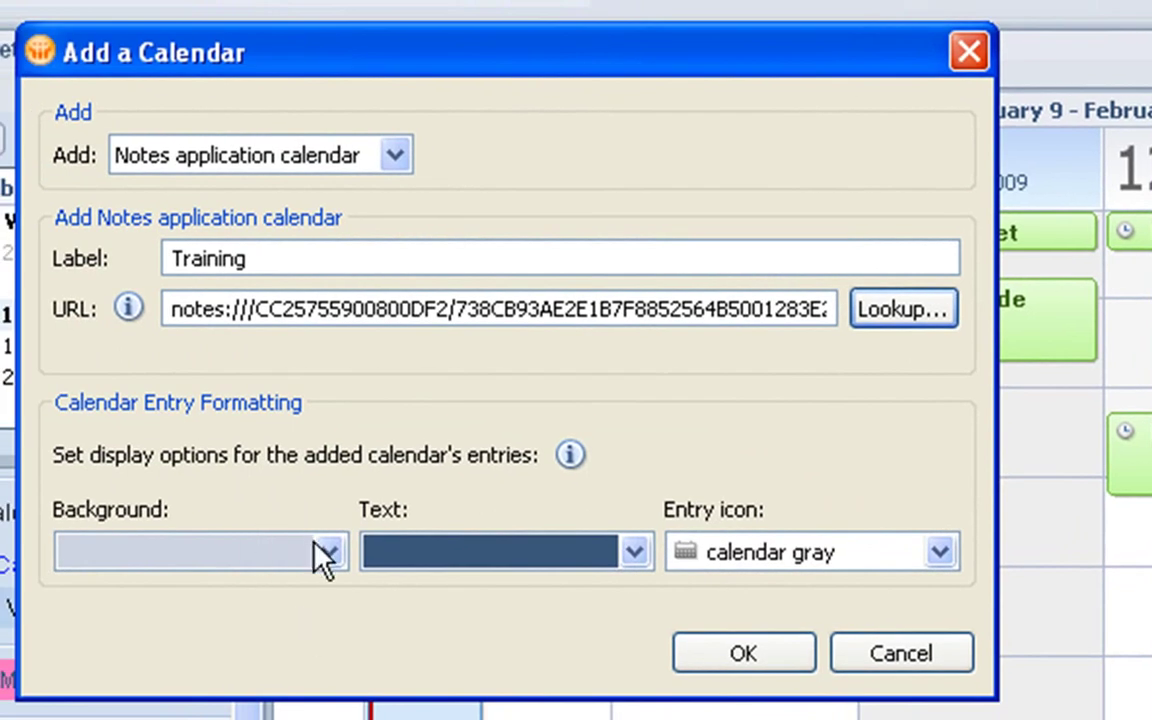
# Step: Give the Training calendar a pink background, black text and the Notes swoosh icon, then add it
pyautogui.click(333, 553)
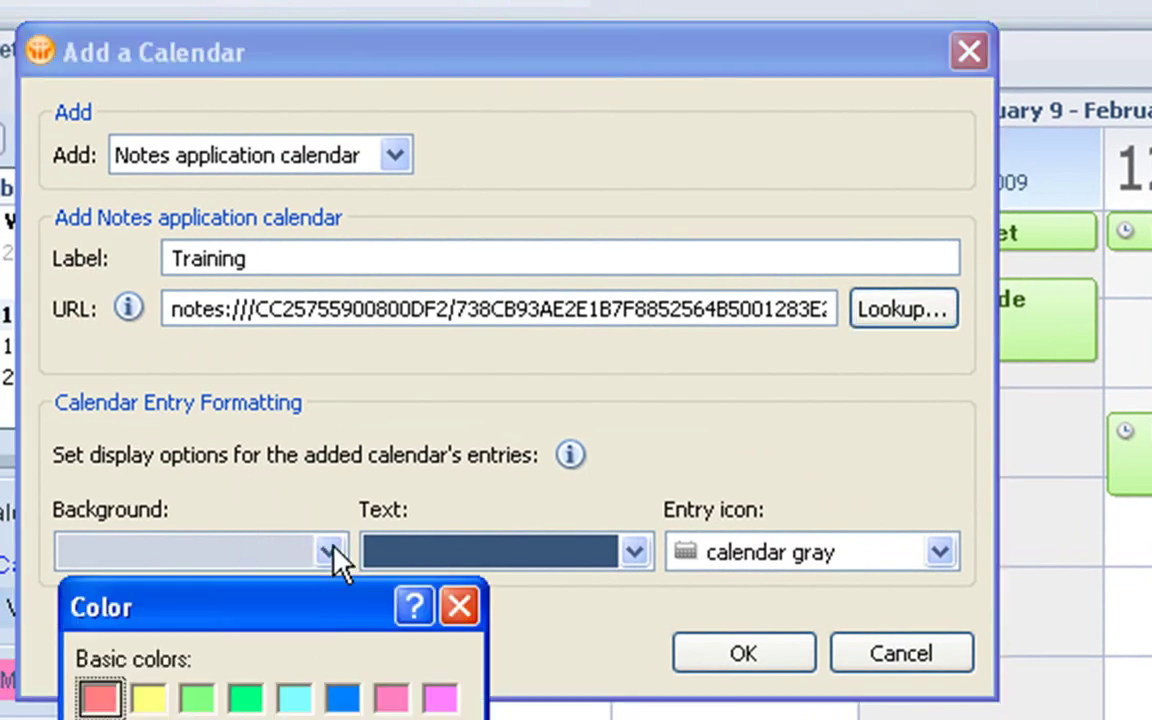
pyautogui.click(389, 698)
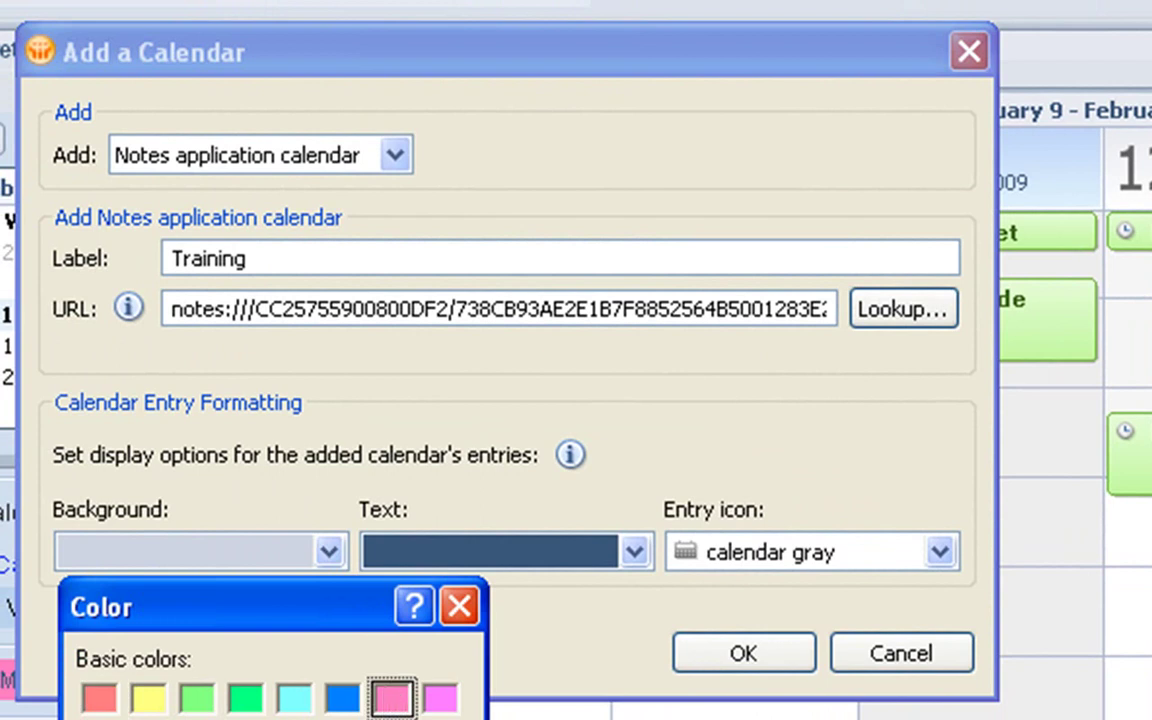
pyautogui.press('Return')
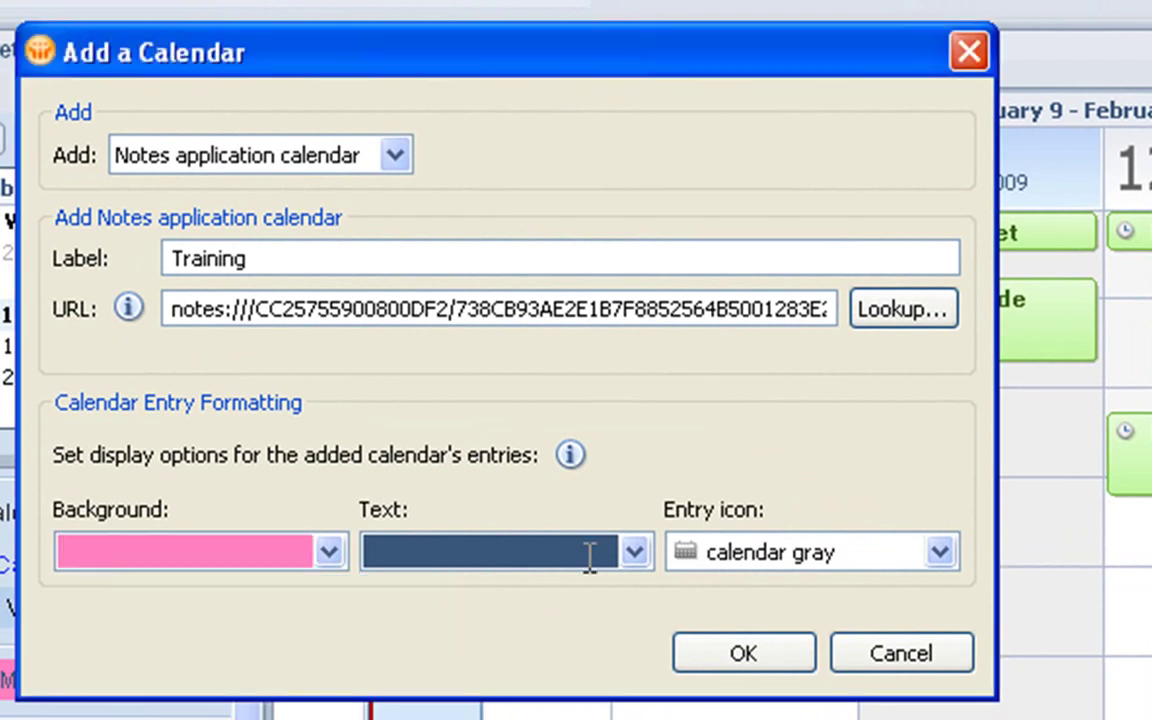
pyautogui.click(625, 550)
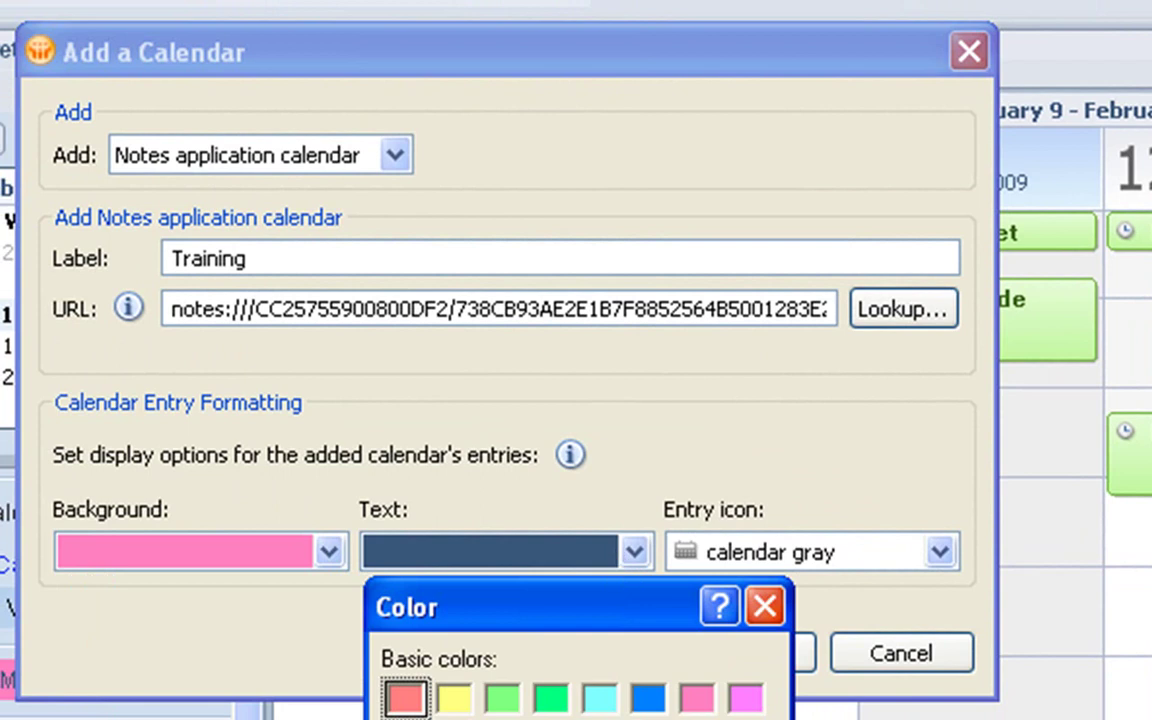
pyautogui.press('Tab')
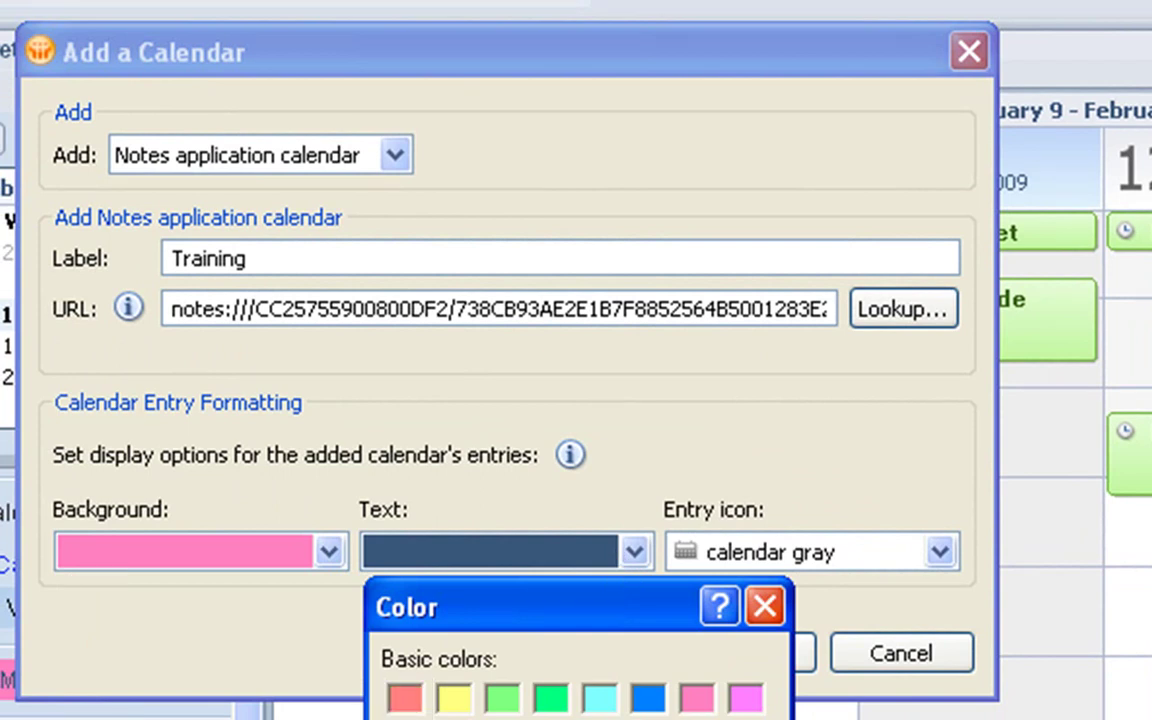
pyautogui.press('Return')
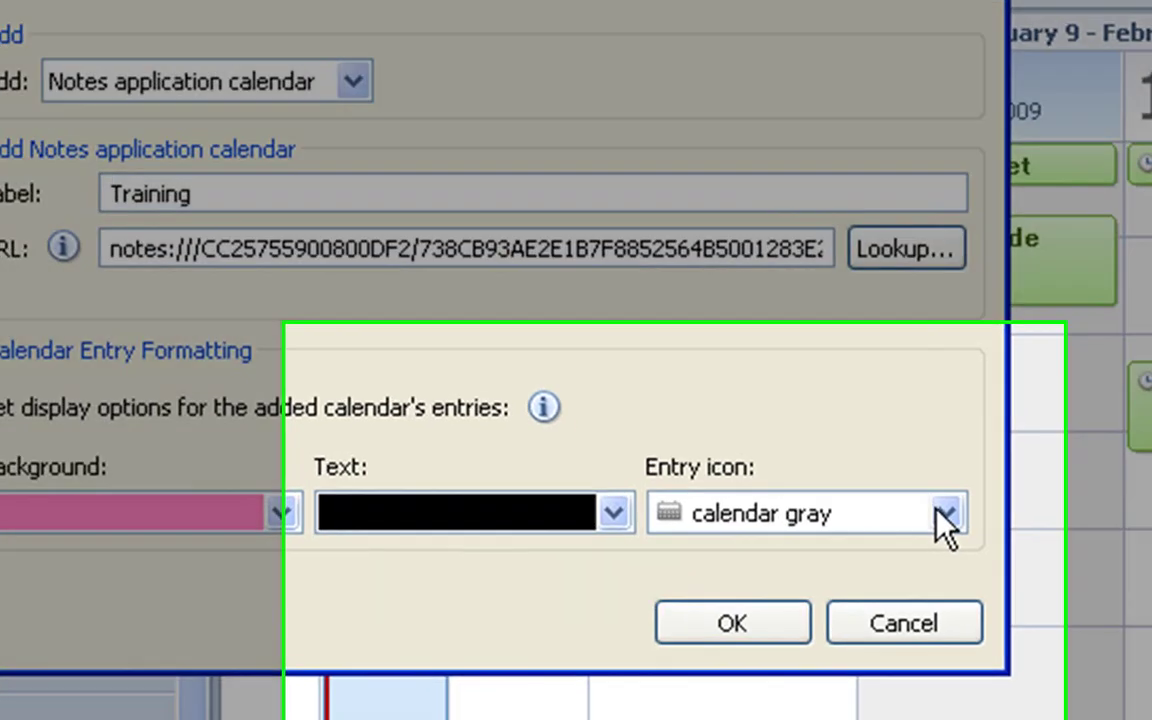
pyautogui.click(930, 551)
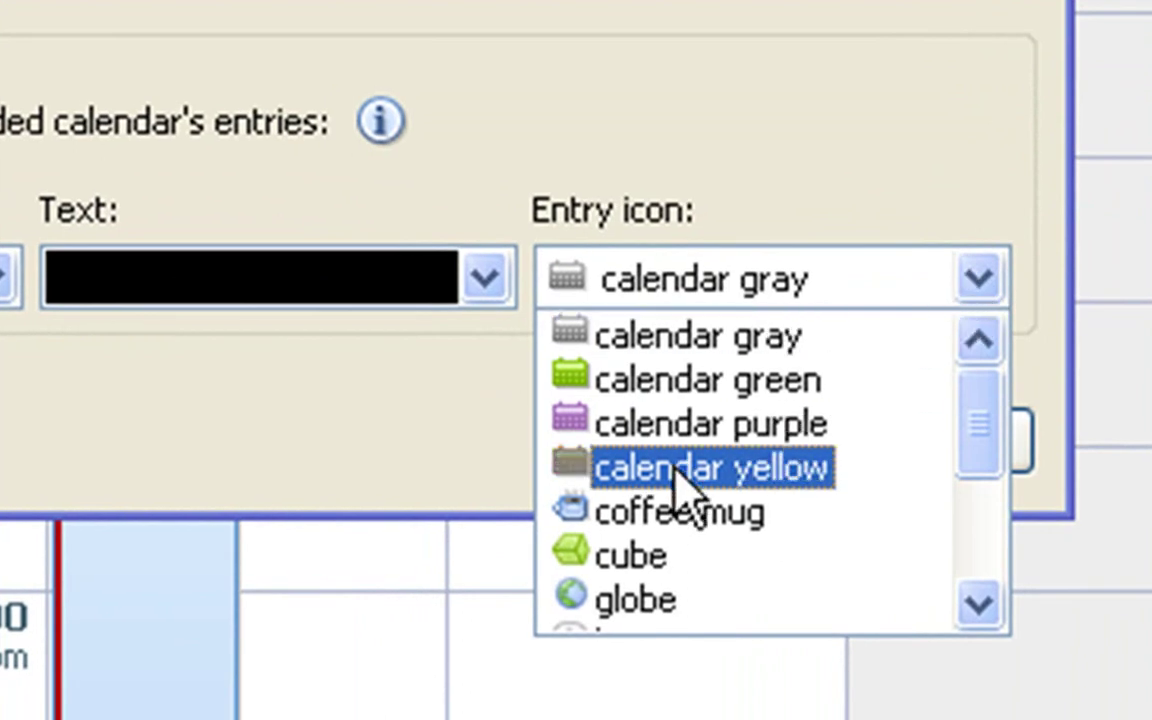
pyautogui.scroll(-2, 725, 500)
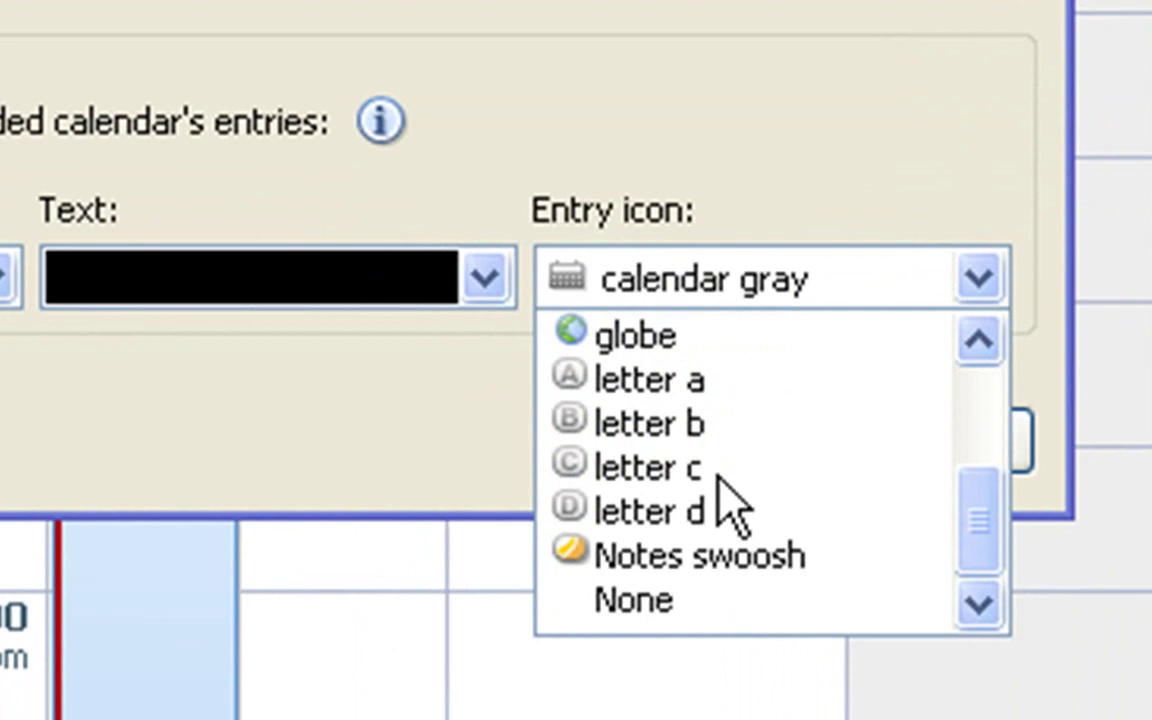
pyautogui.click(685, 556)
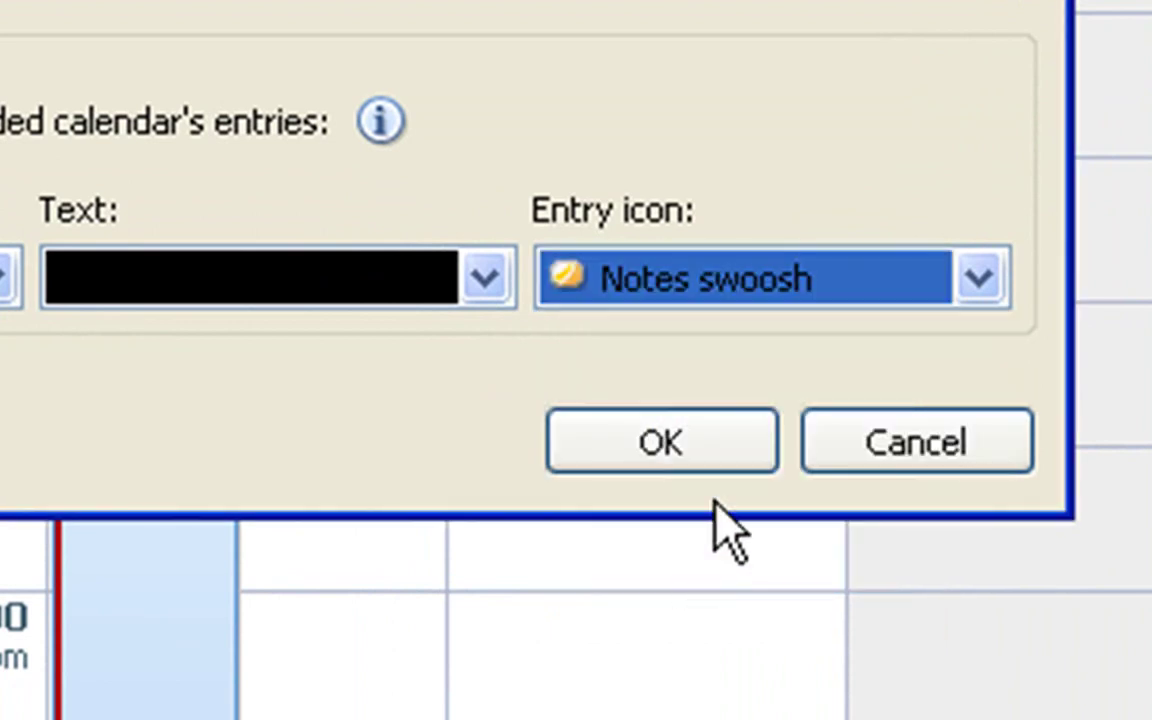
pyautogui.click(633, 442)
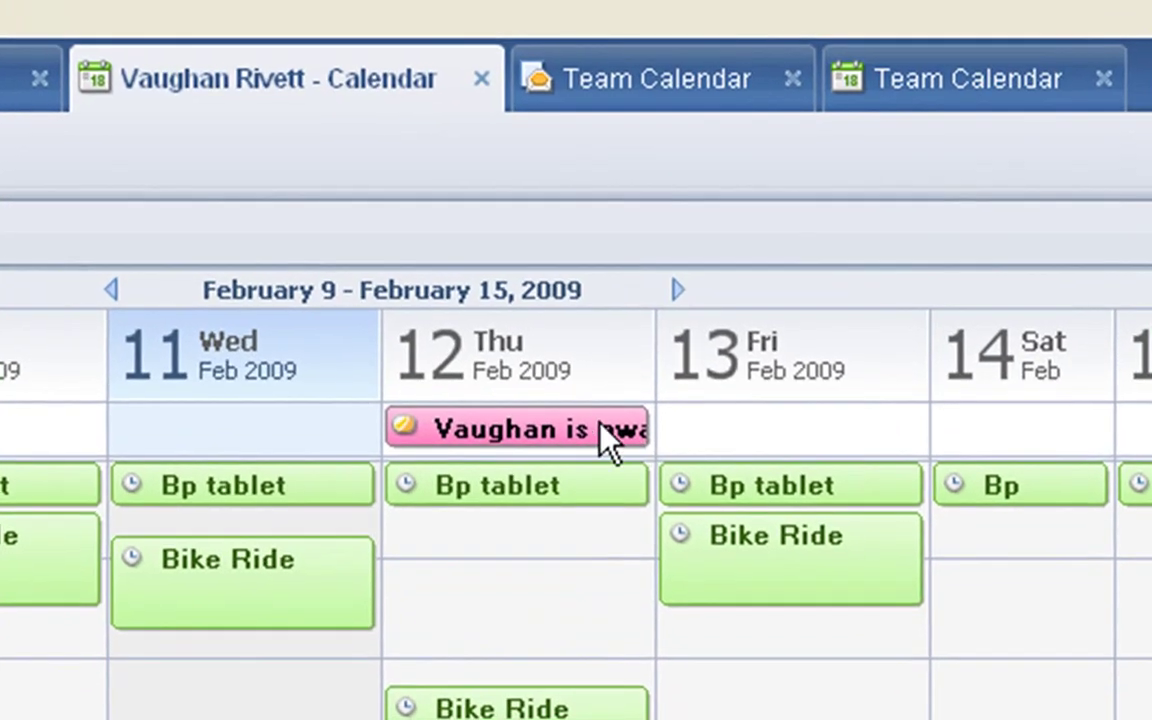
# Step: View the pink 'Vaughan is away on training' entry on Thursday 12 February
pyautogui.click(660, 97)
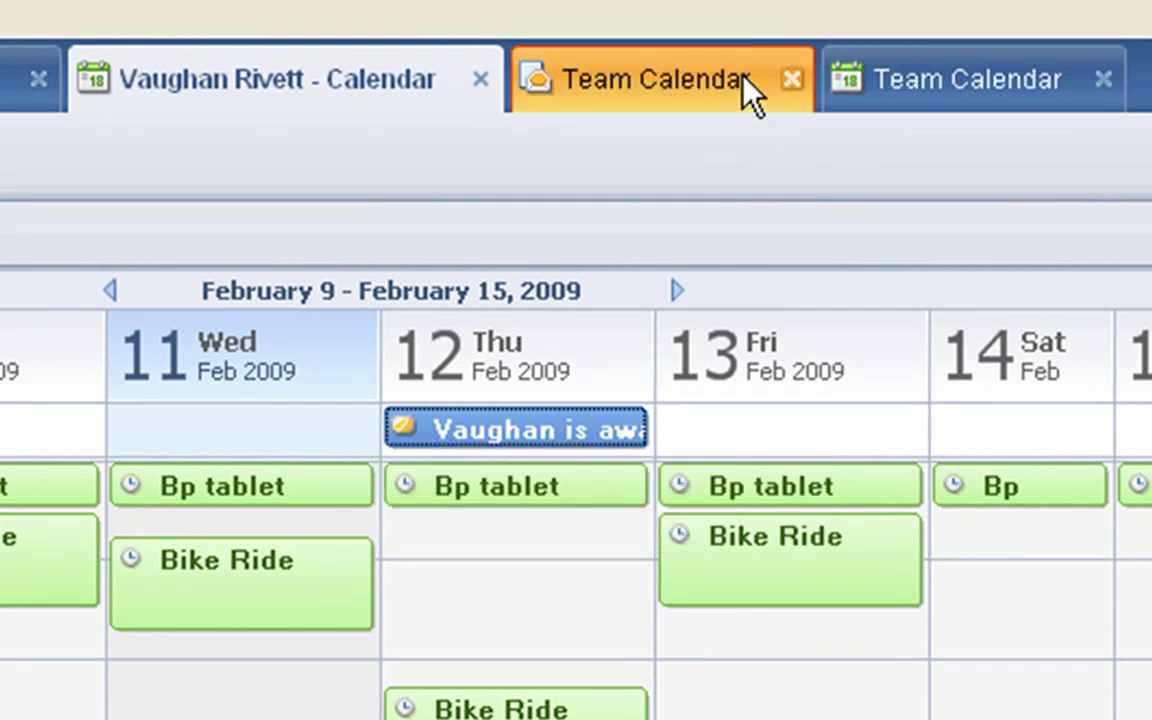
# Step: Delete the away-on-training entry from Team Calendar and return to its February 9–15 week view
pyautogui.click(930, 62)
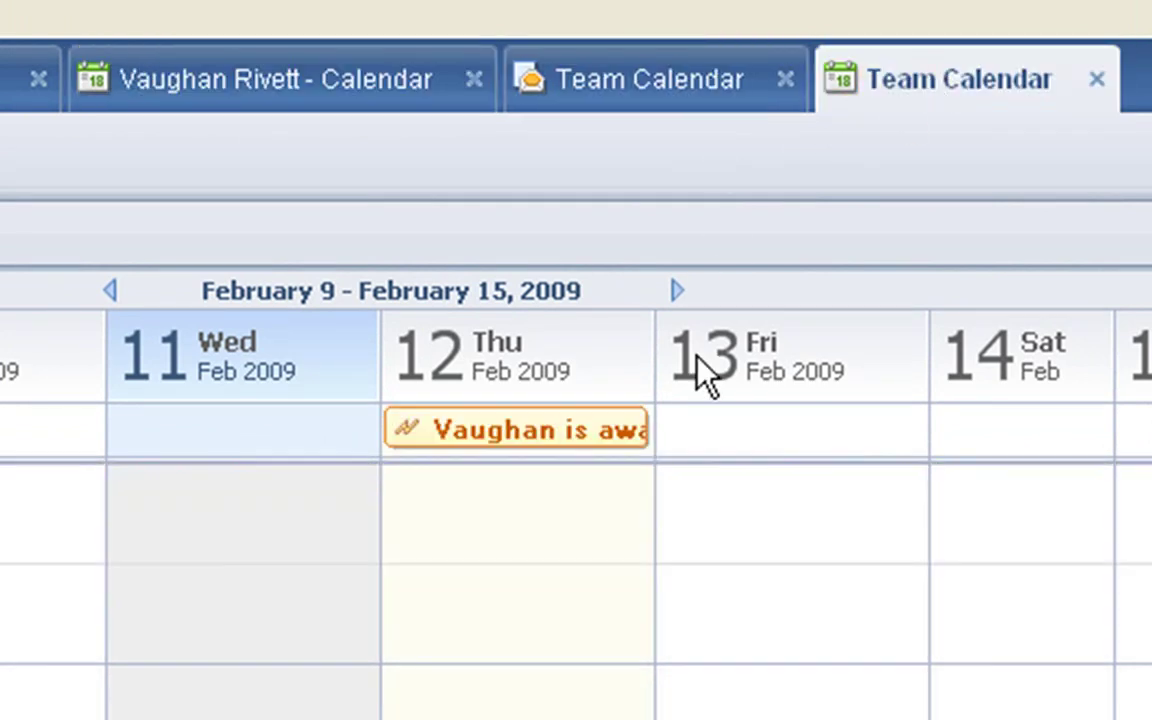
pyautogui.click(578, 428)
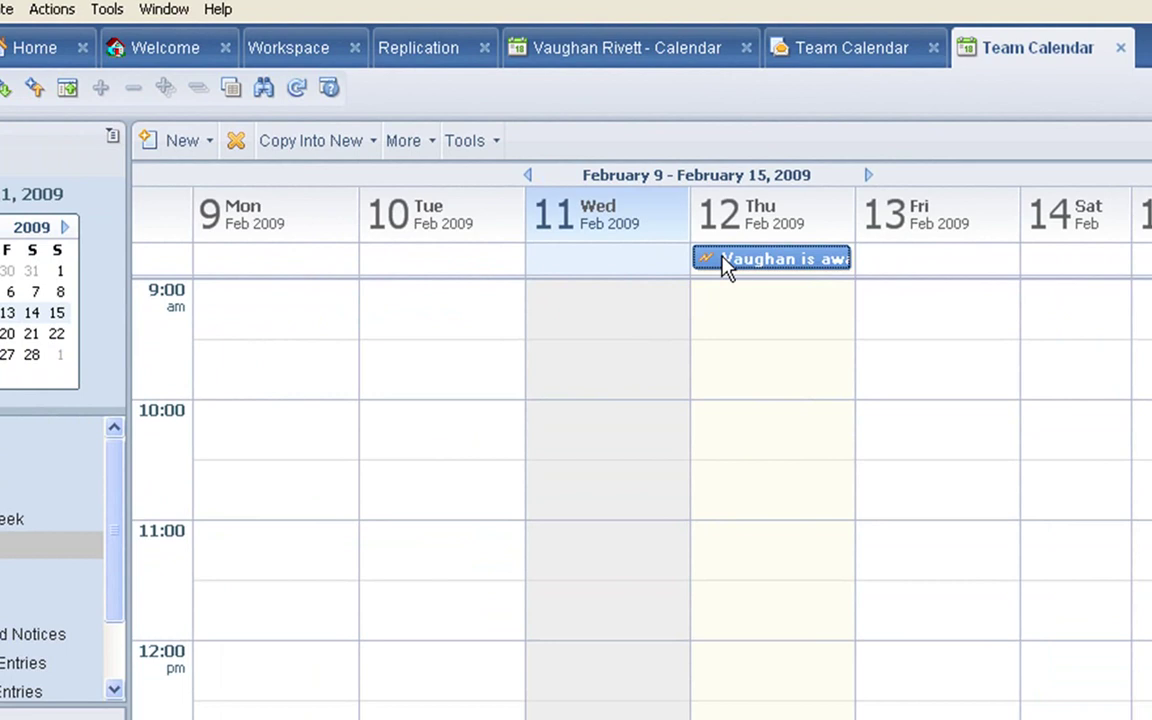
pyautogui.press('Delete')
pyautogui.click(798, 360)
pyautogui.click(604, 62)
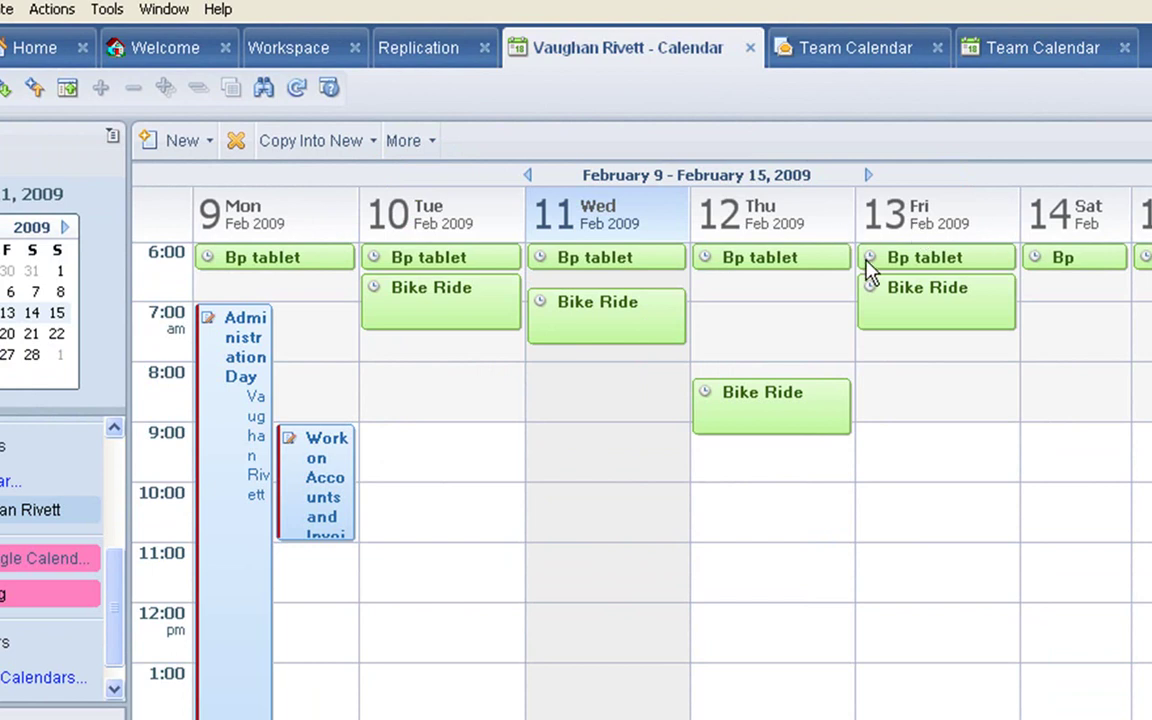
pyautogui.click(861, 57)
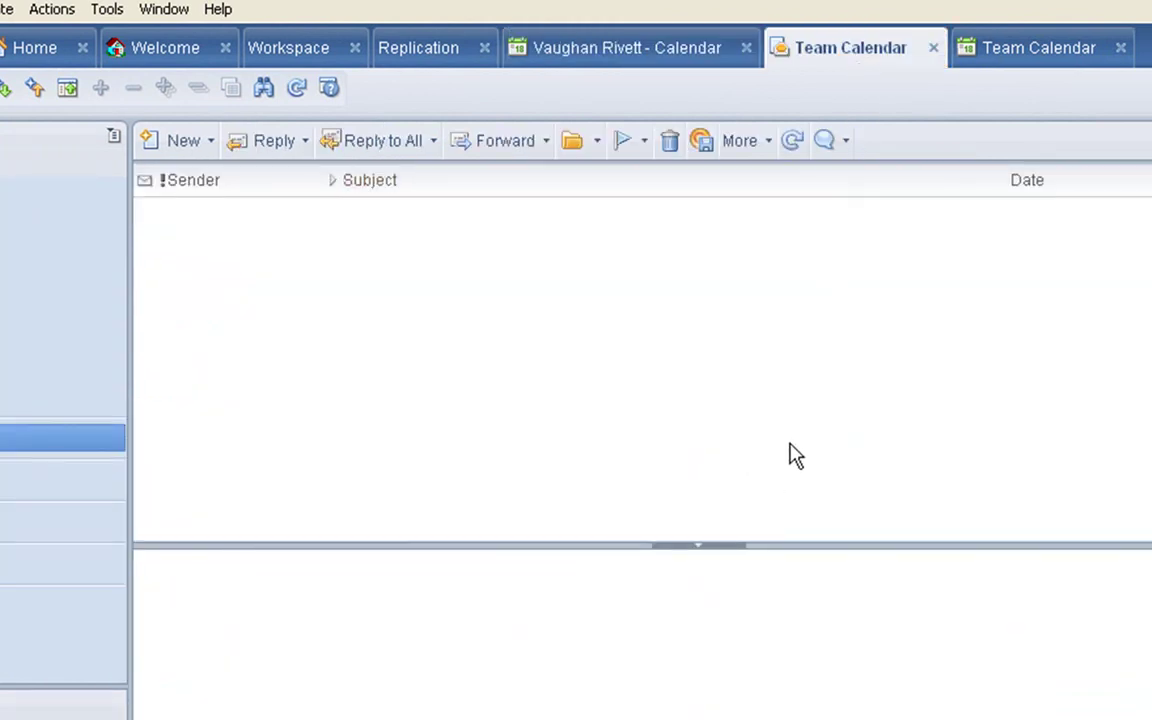
pyautogui.click(1028, 48)
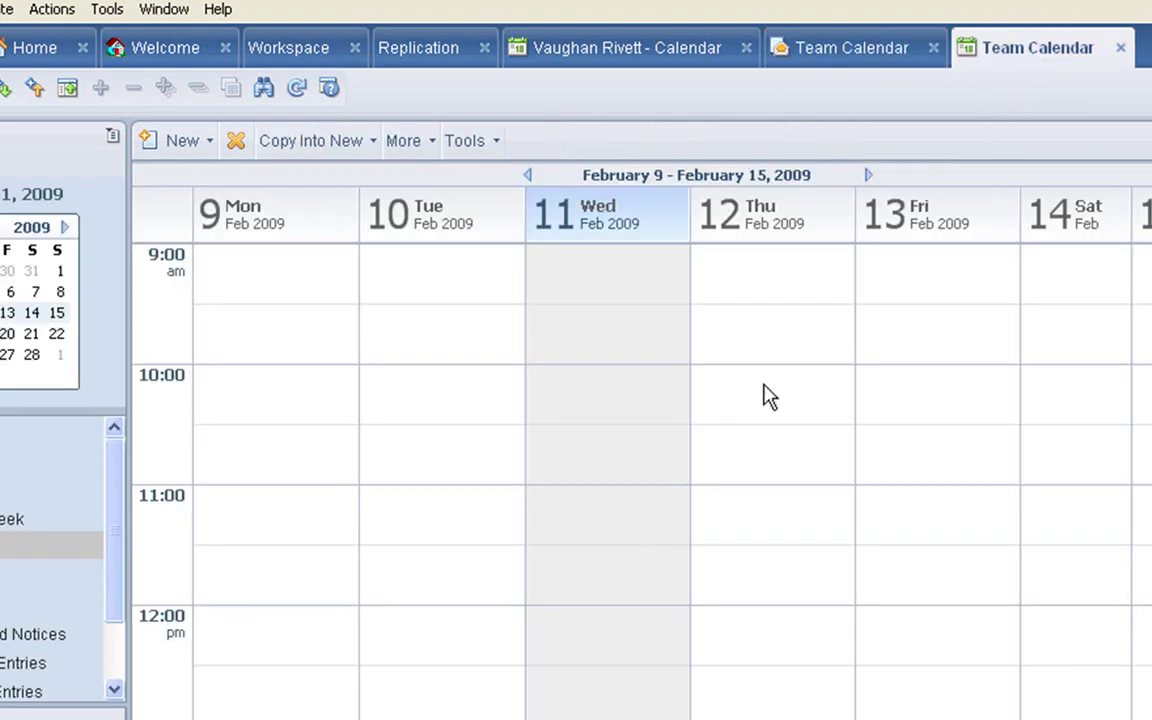
# Step: Create a Thursday 11:00 AM Team Calendar appointment with an 'is at training' subject for the user, and save it
pyautogui.doubleClick(765, 540)
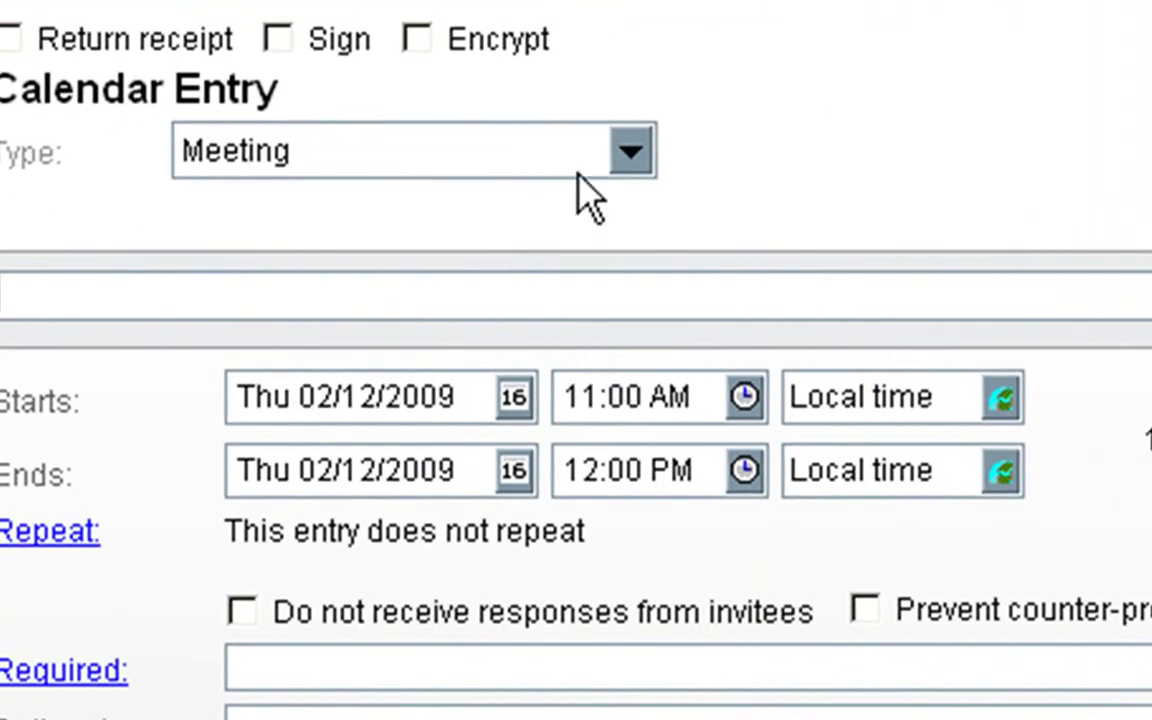
pyautogui.click(588, 162)
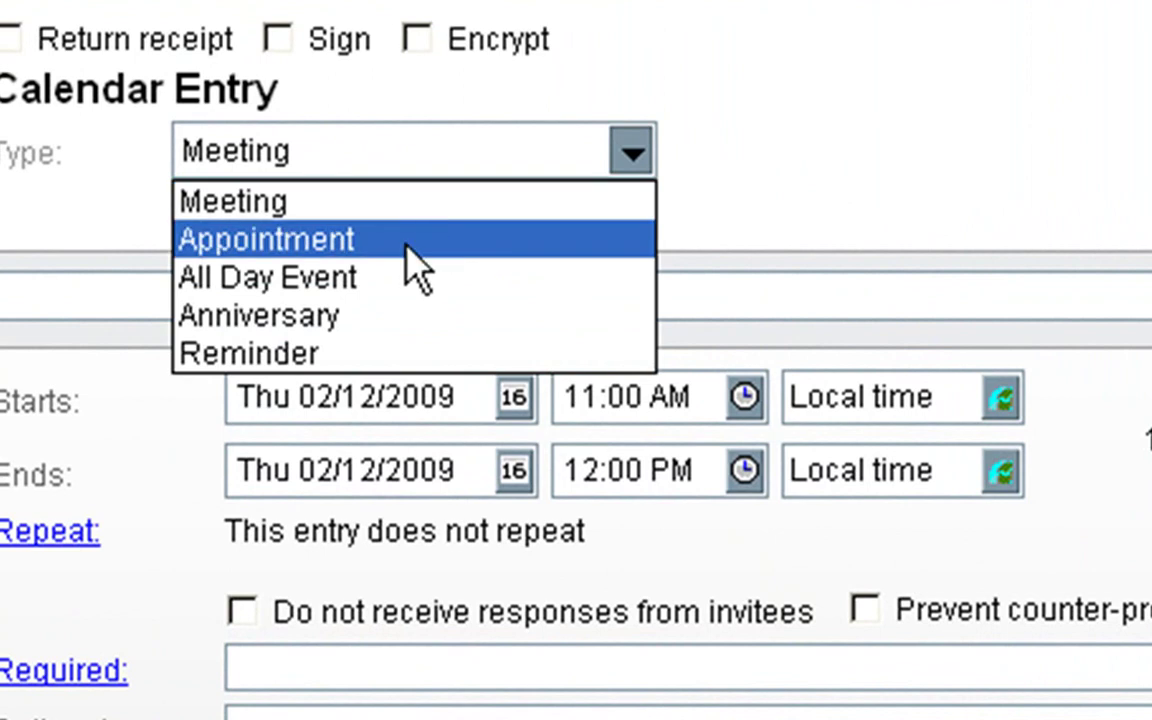
pyautogui.click(404, 242)
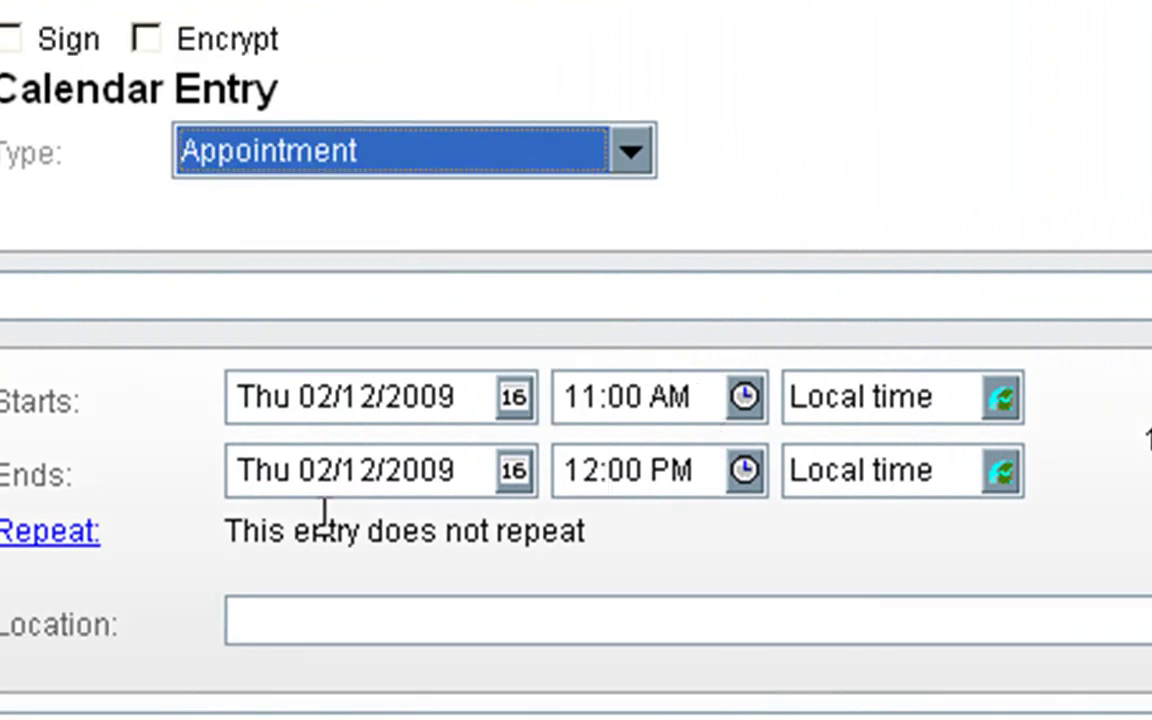
pyautogui.click(142, 307)
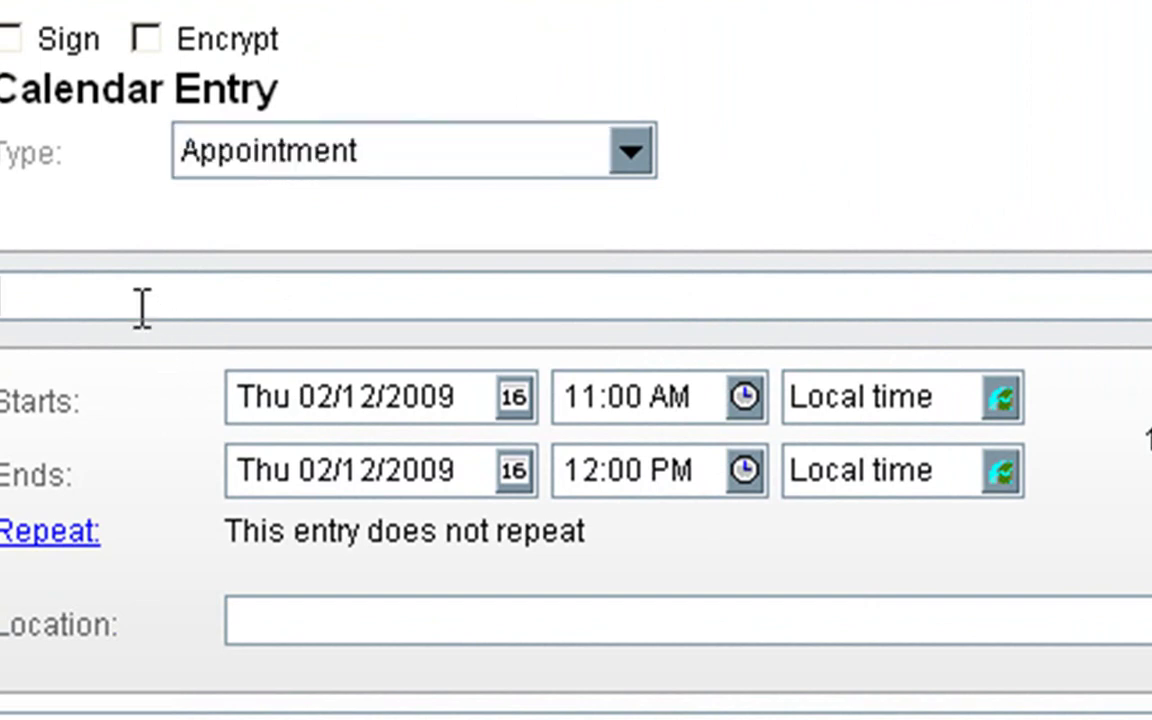
pyautogui.write('Vaughan i')
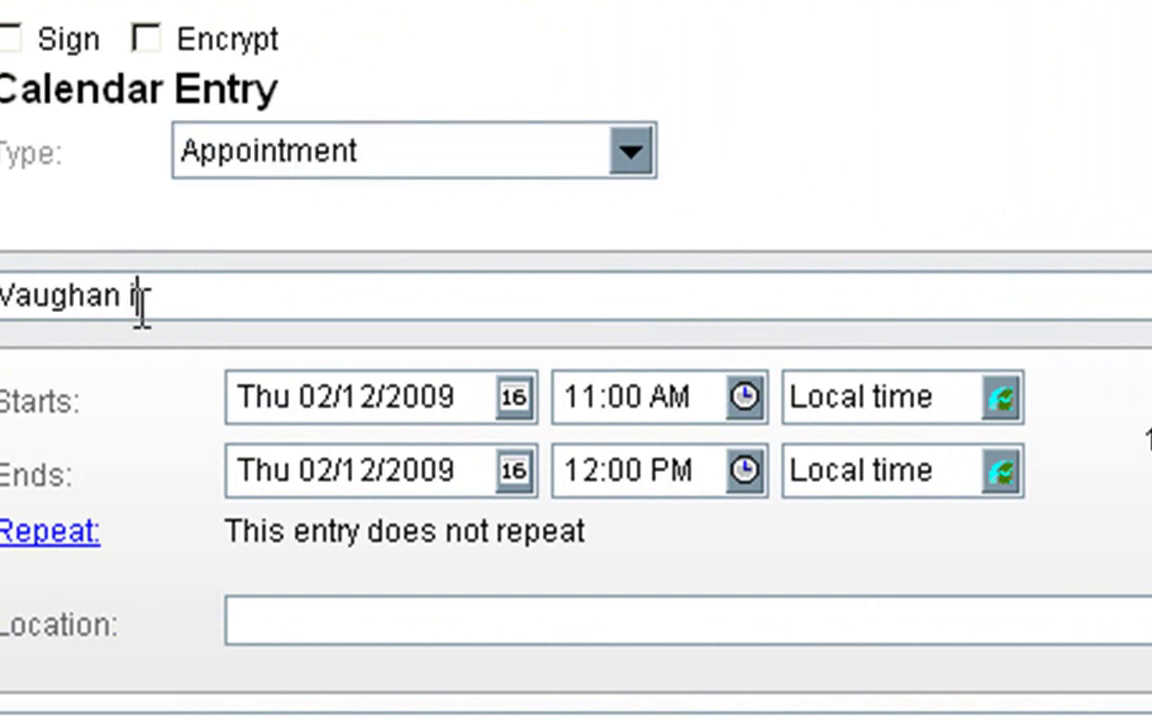
pyautogui.write('s at tr')
pyautogui.write('aining')
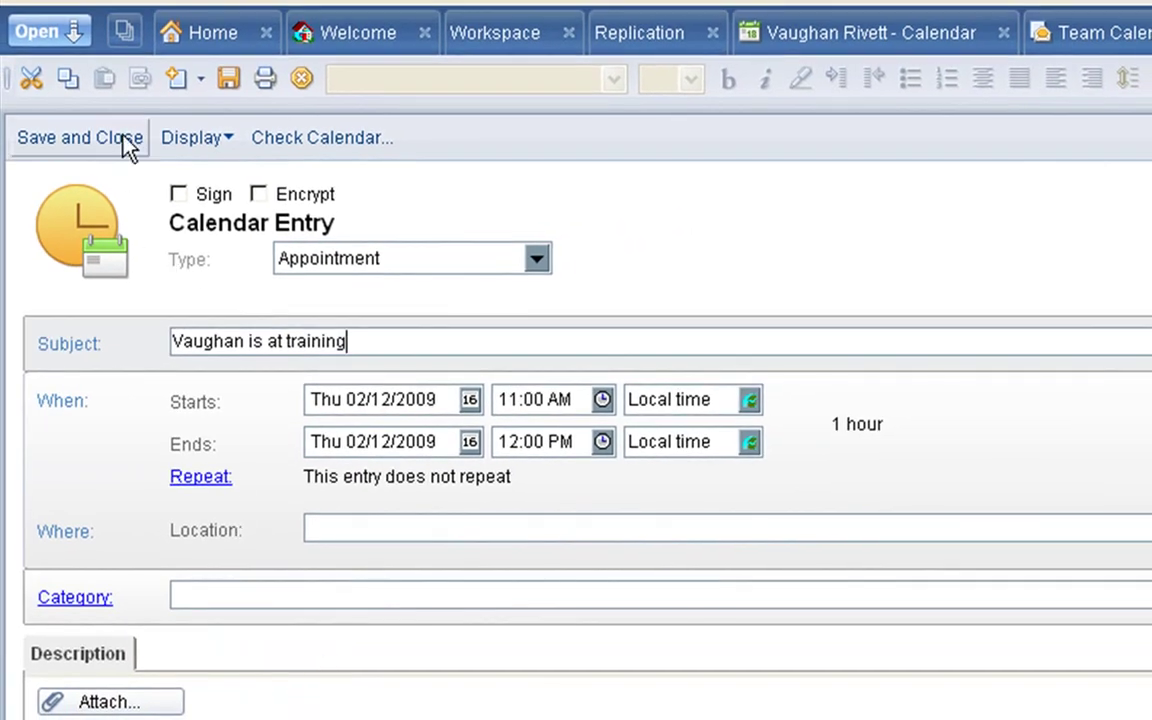
pyautogui.click(101, 130)
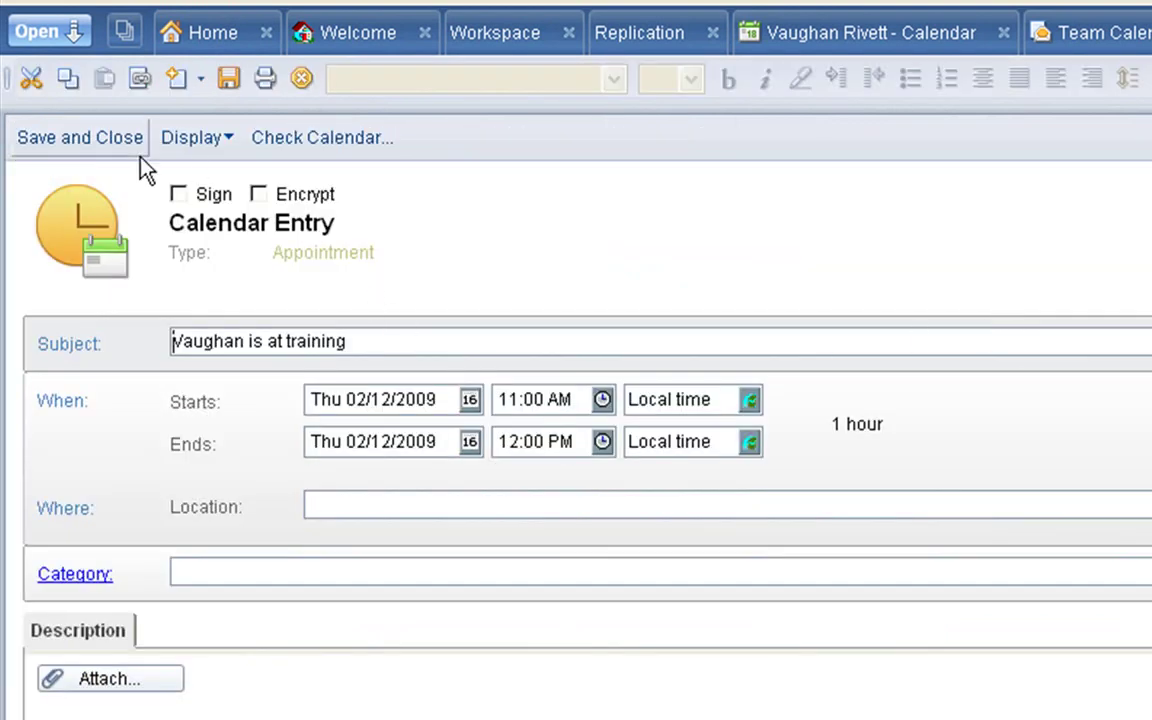
# Step: Close the entry and view the pink Thursday training entry in the personal calendar
pyautogui.click(139, 148)
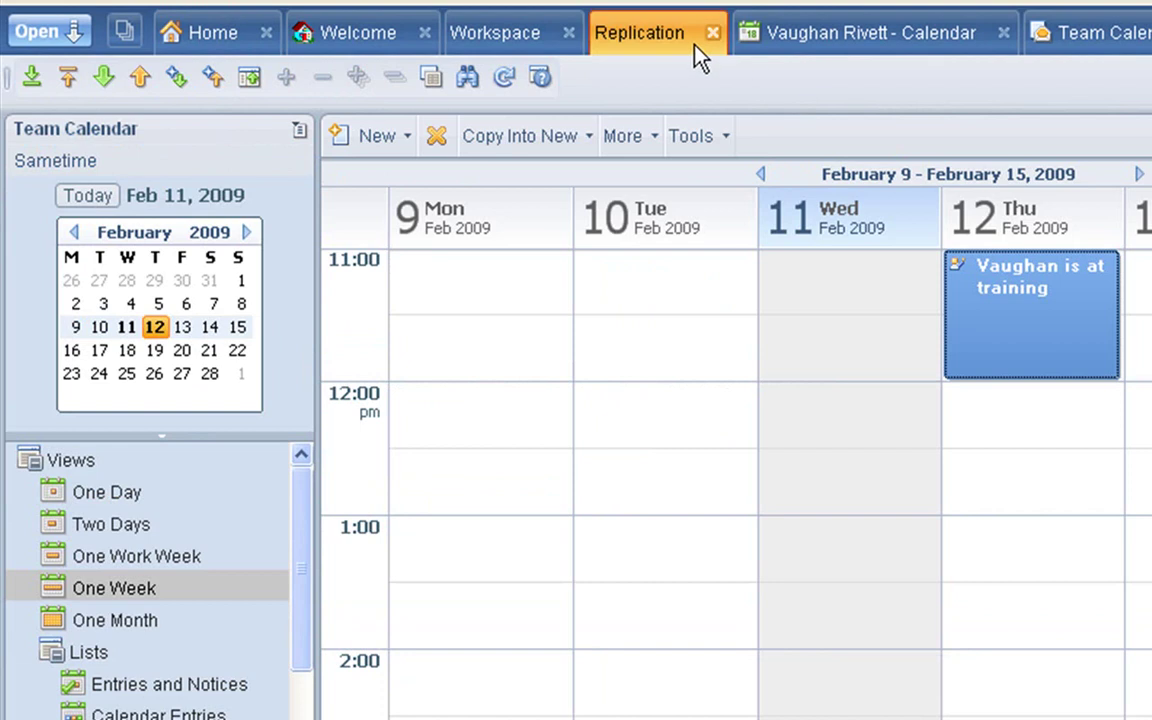
pyautogui.click(883, 36)
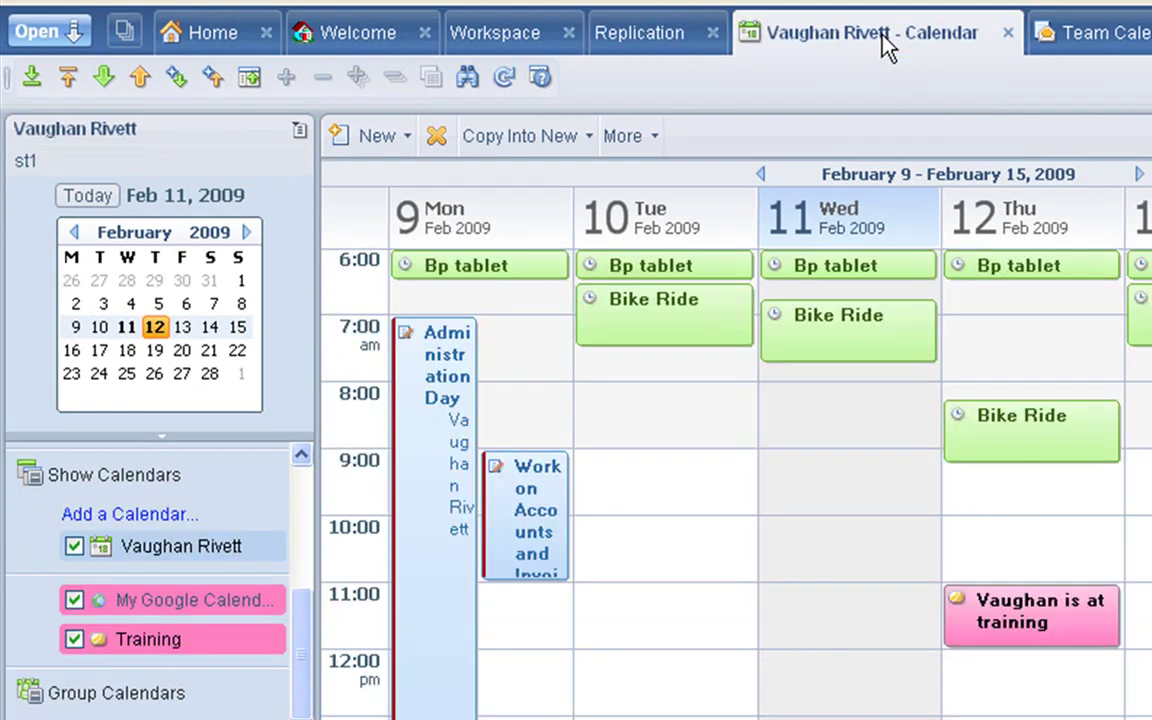